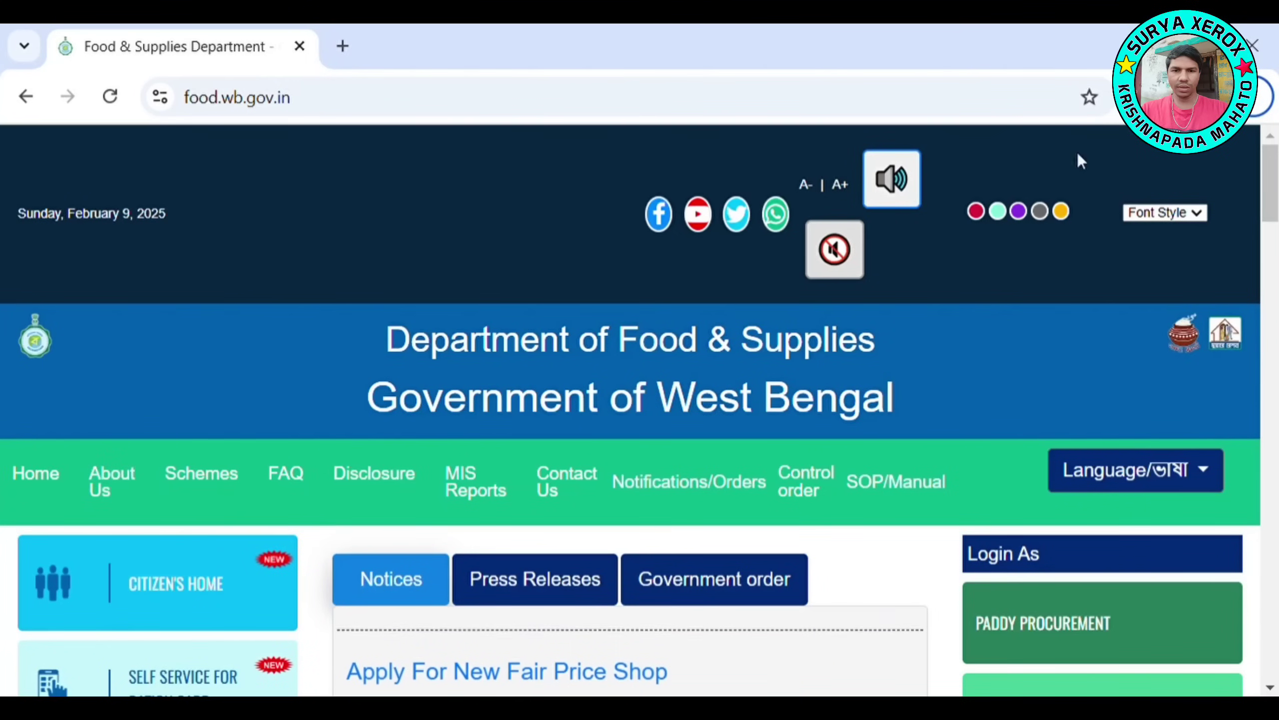
# From Special Services, open Apply For New Ration Card and continue as an existing applicant
pyautogui.scroll(-10, 243, 372)
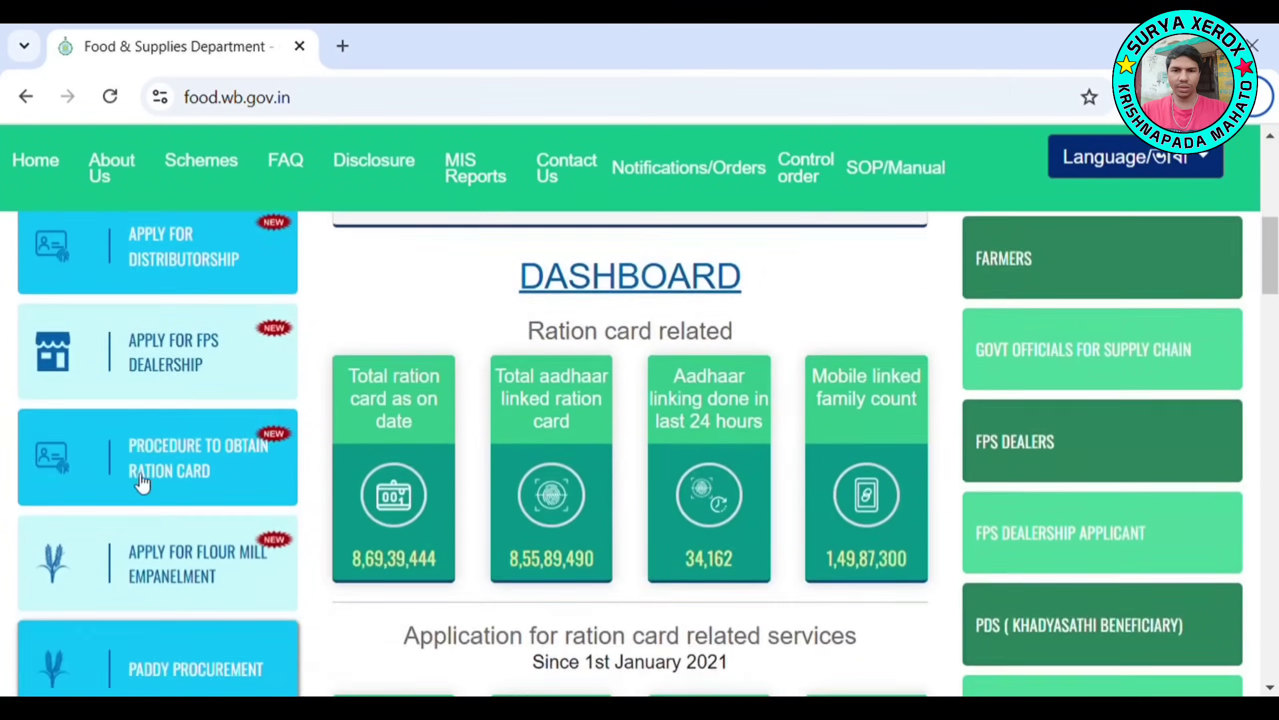
pyautogui.scroll(-15, 136, 497)
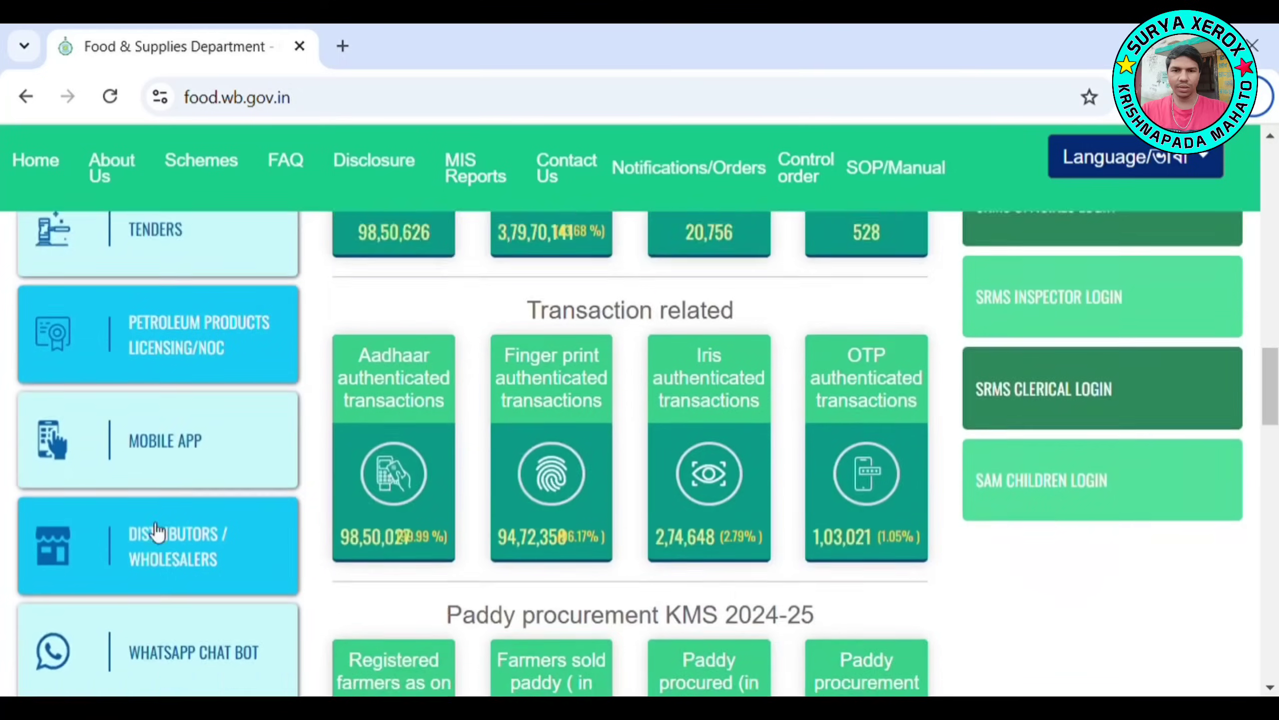
pyautogui.scroll(-12, 182, 519)
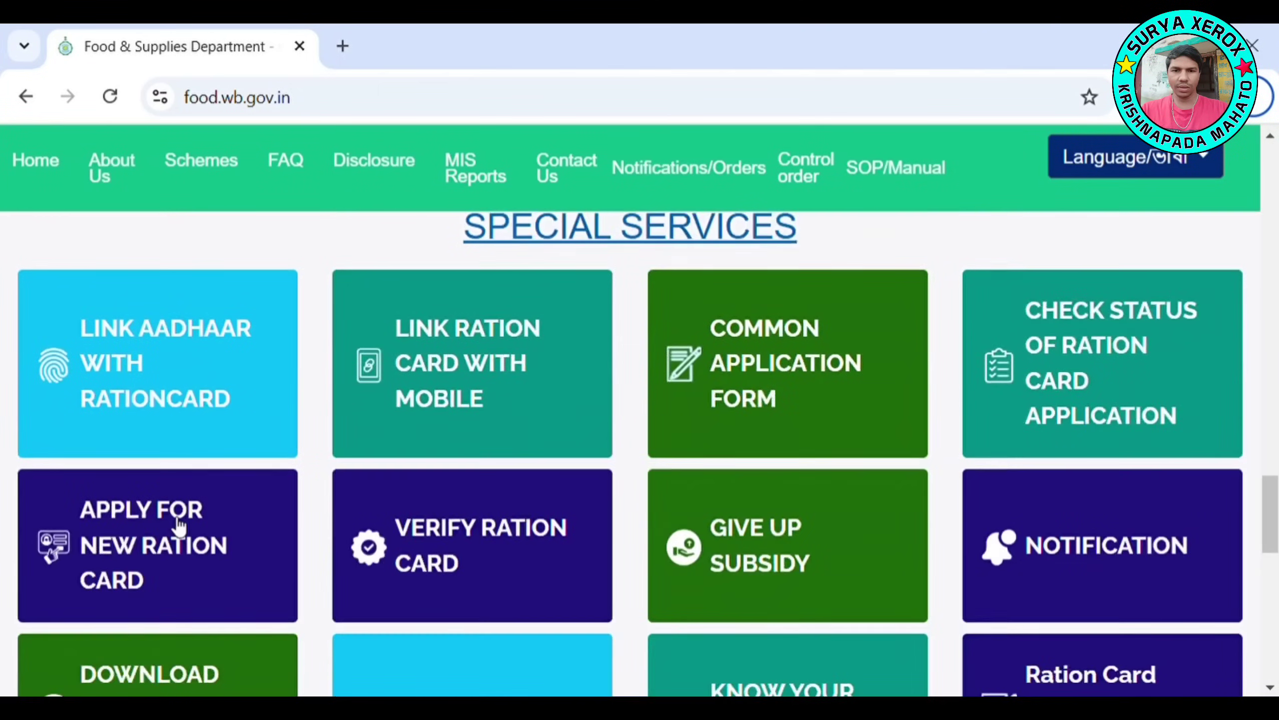
pyautogui.click(169, 558)
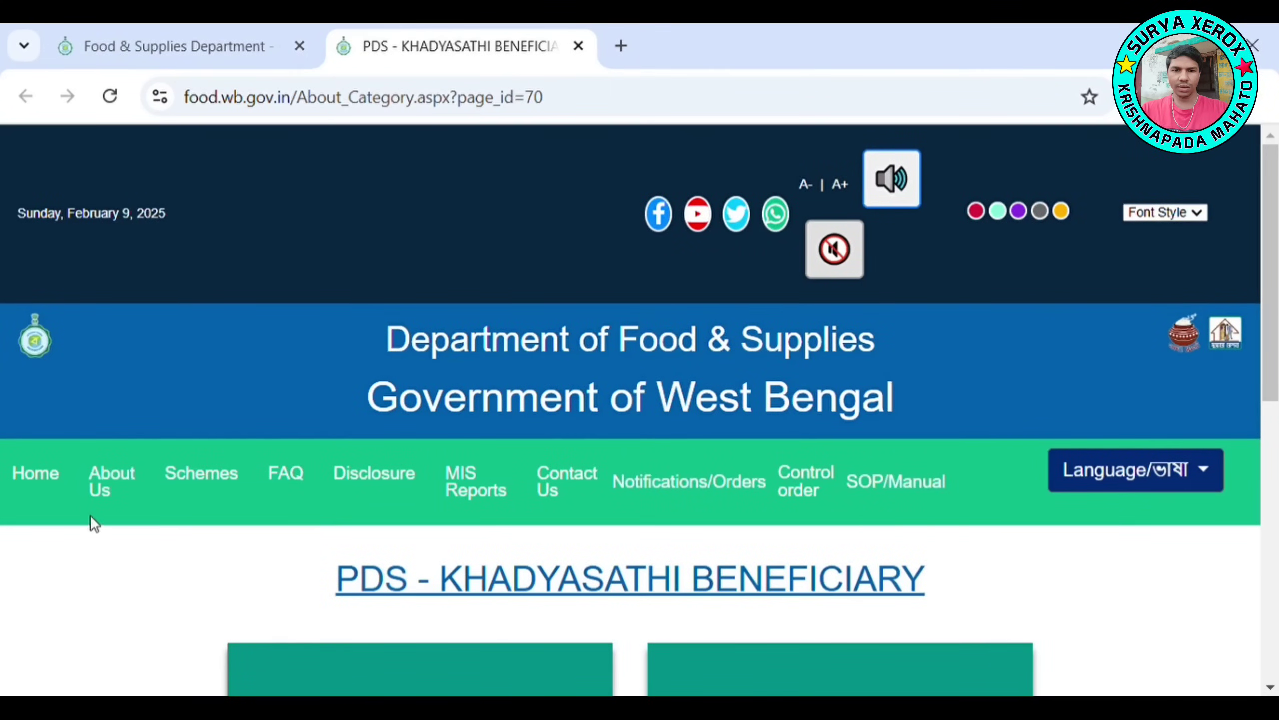
pyautogui.scroll(-3, 89, 520)
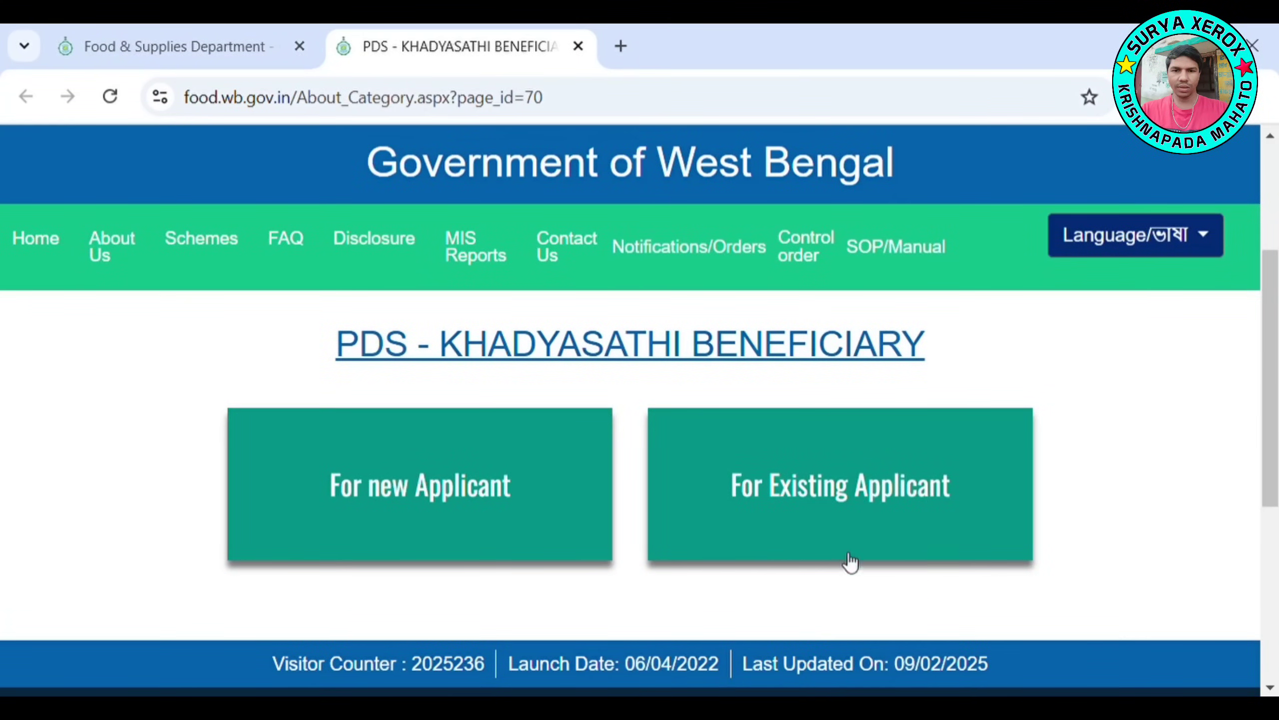
pyautogui.click(834, 493)
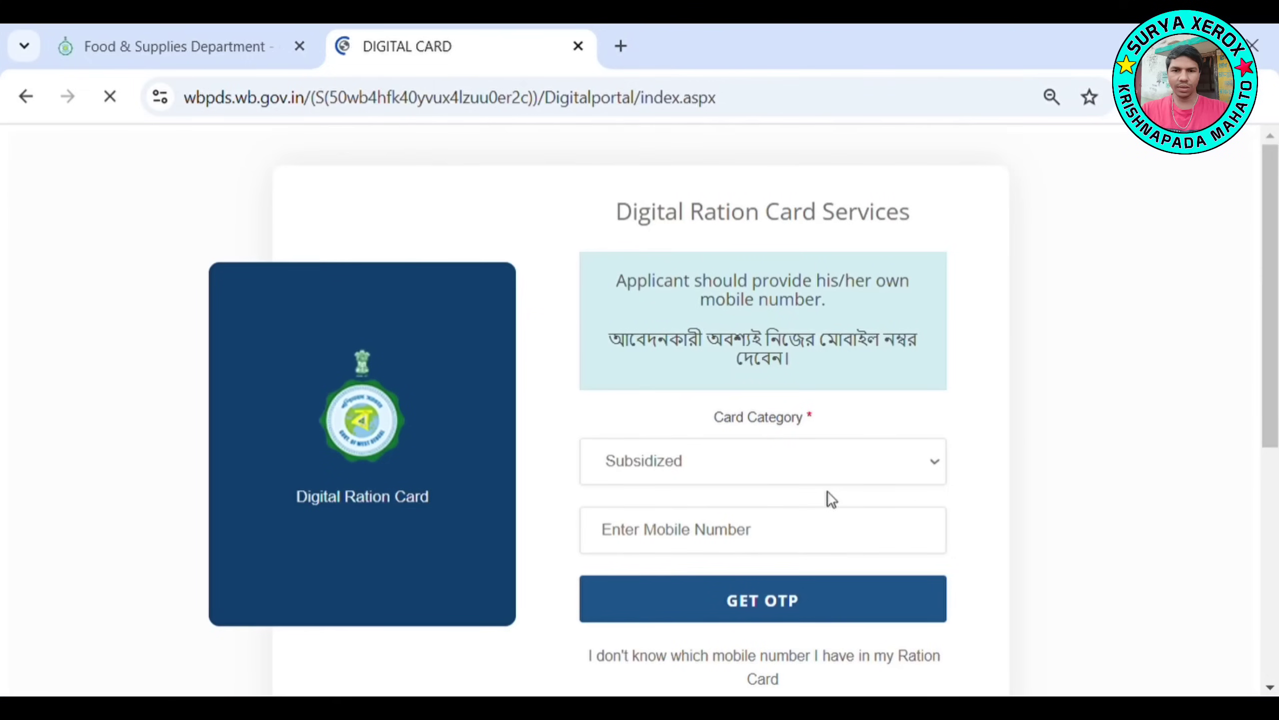
# Fill in the saved registered mobile number and request an OTP for it
pyautogui.click(635, 545)
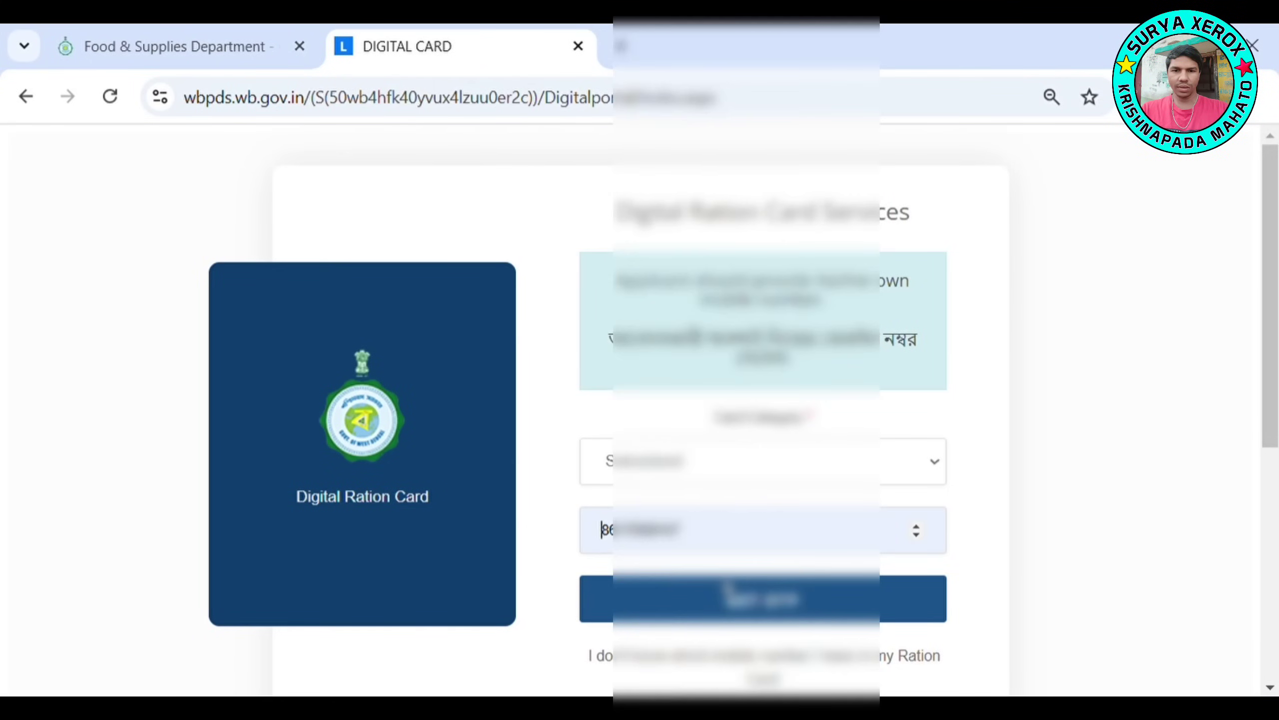
pyautogui.click(725, 589)
pyautogui.click(671, 606)
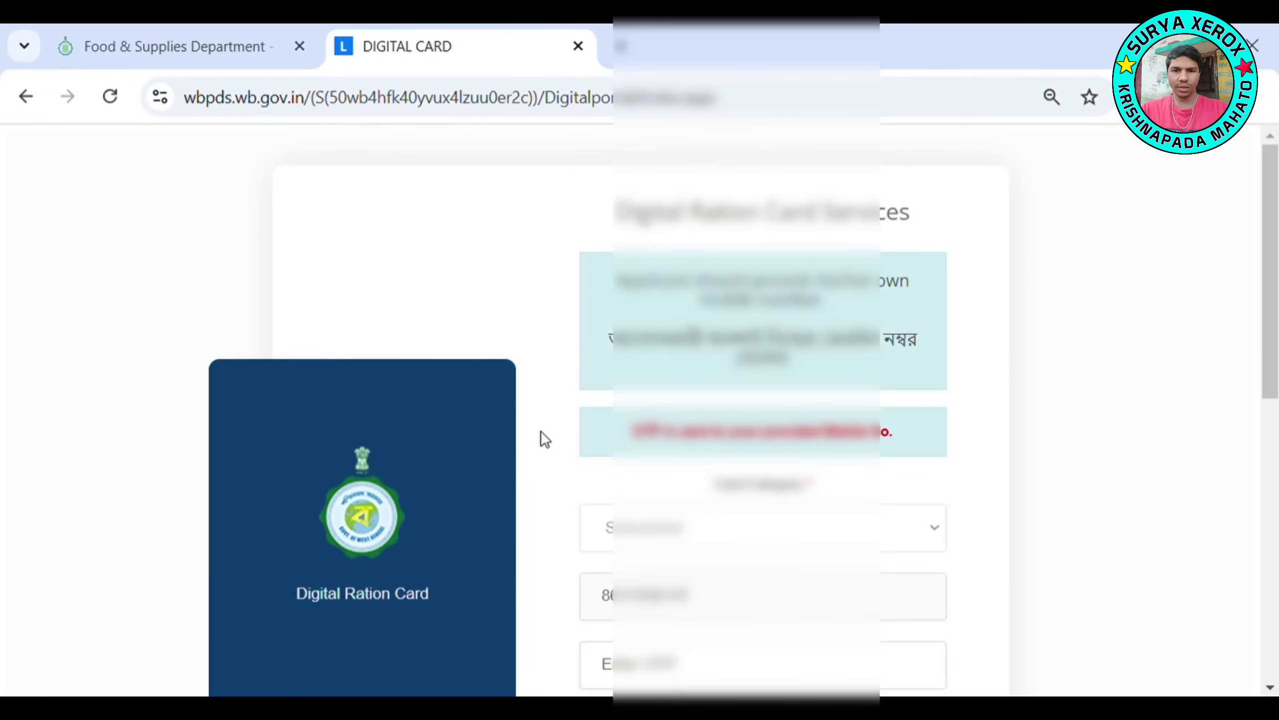
# Enter the received OTP and submit it to sign in
pyautogui.scroll(-2, 544, 438)
pyautogui.click(602, 557)
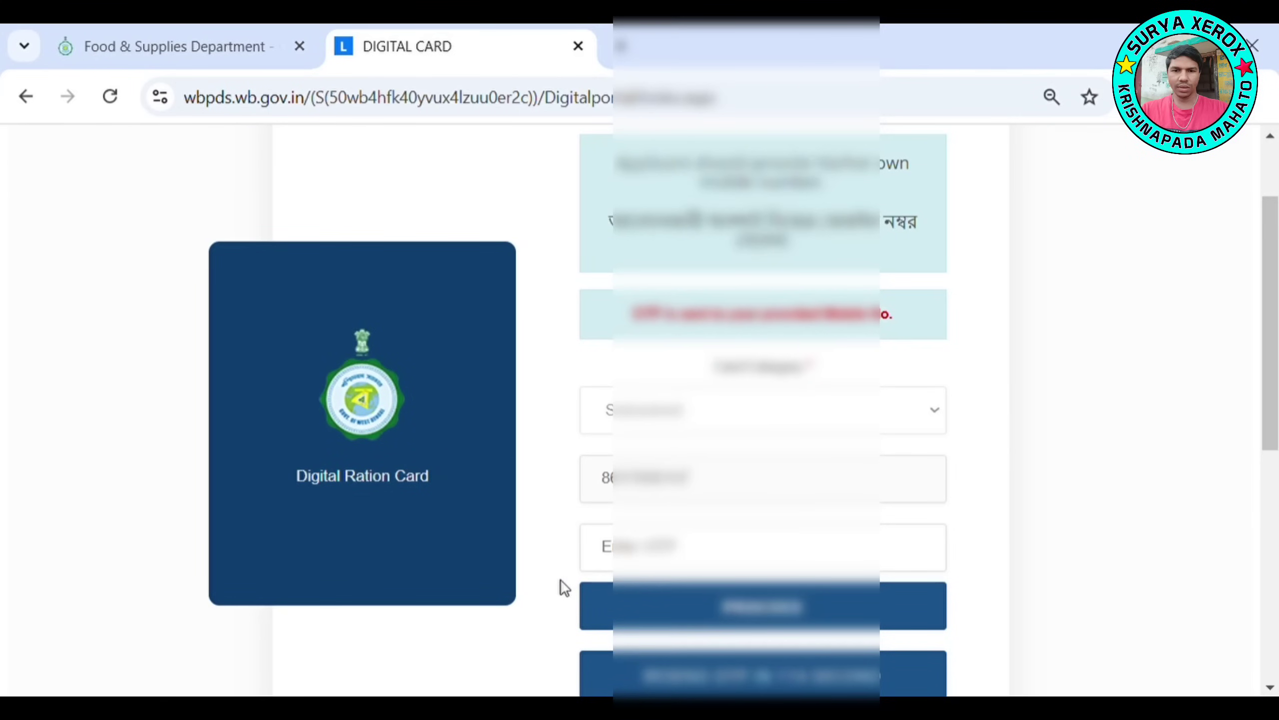
pyautogui.scroll(-2, 571, 600)
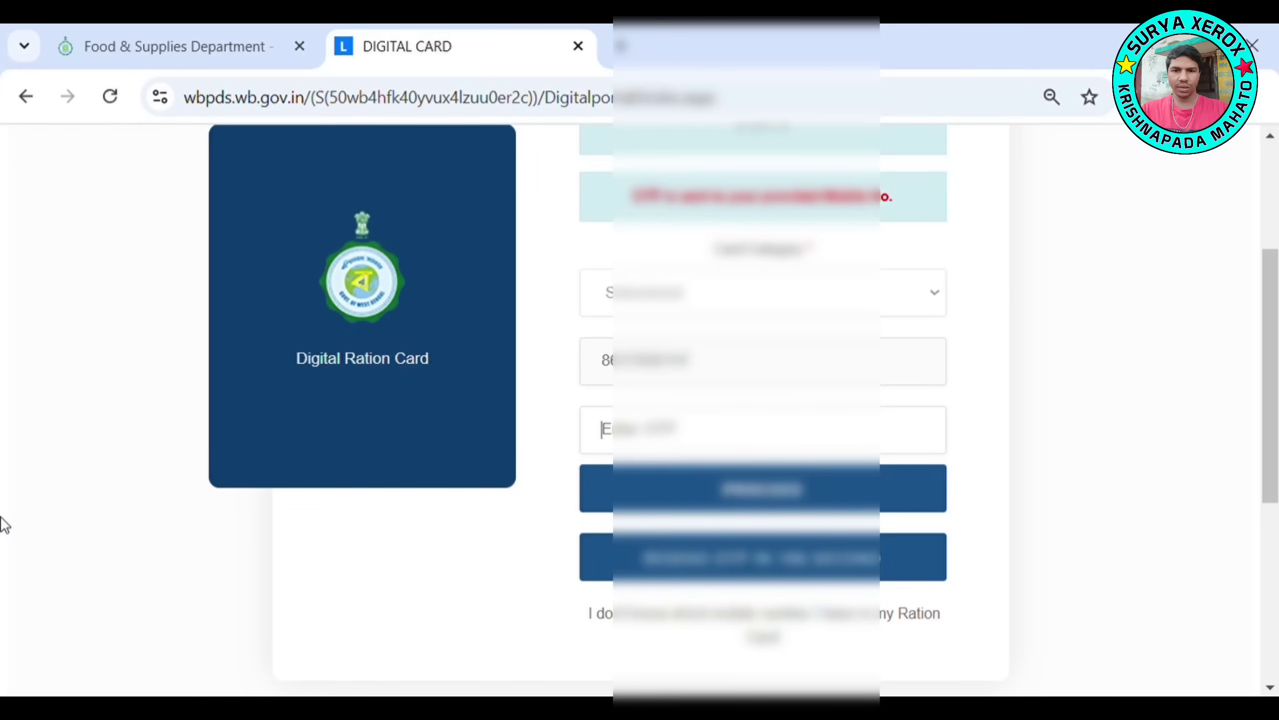
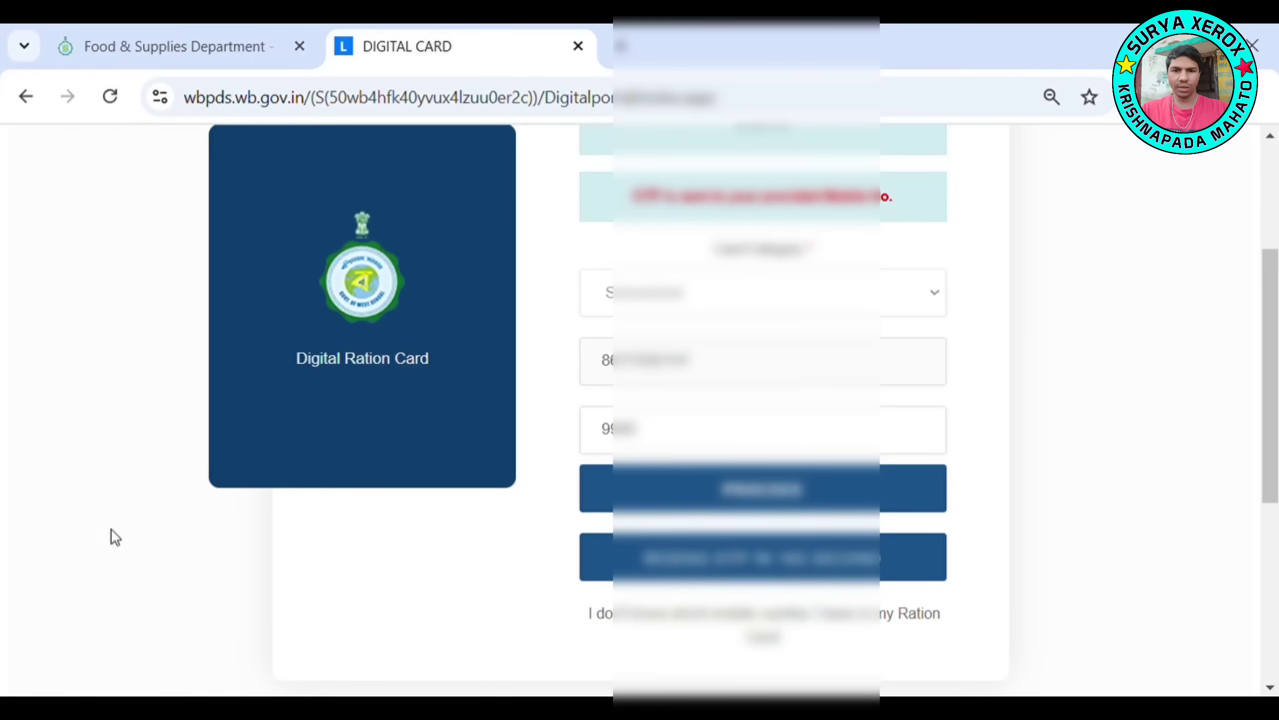
pyautogui.press('Return')
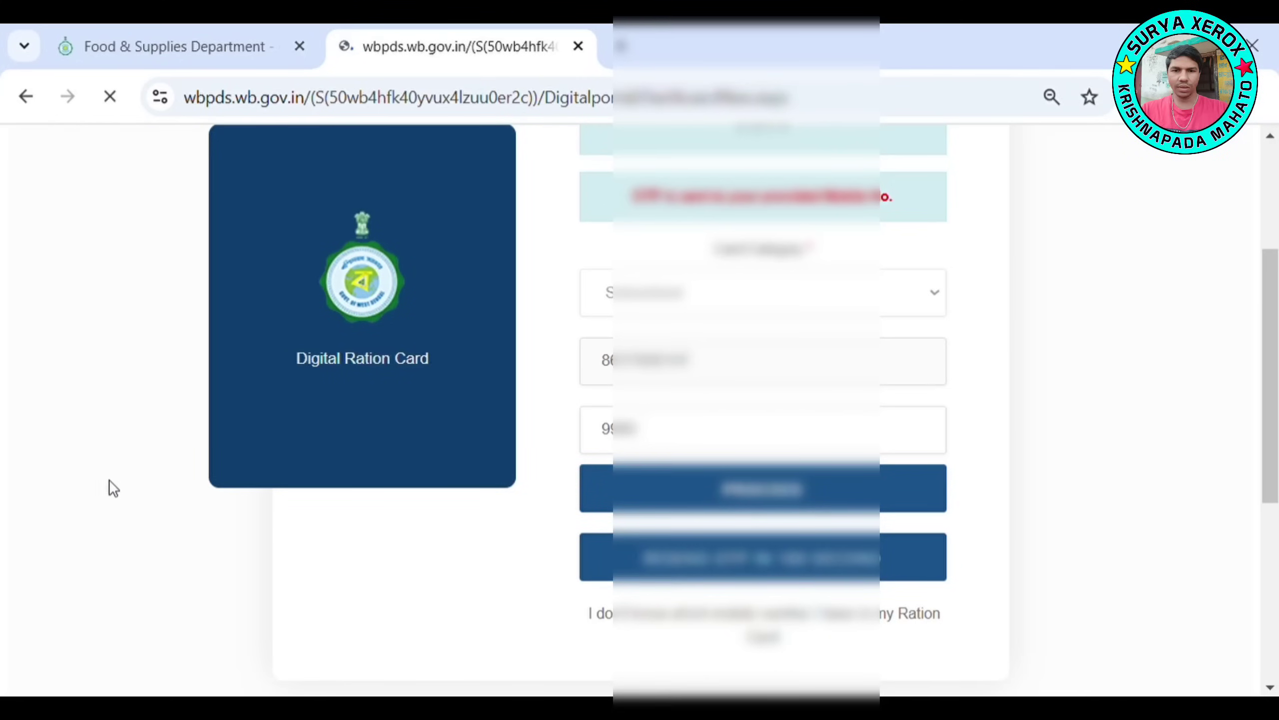
# Scroll through the dashboard's Apply For FORM cards for Forms 7, 8, 10, 13 and 14
pyautogui.scroll(-7, 147, 346)
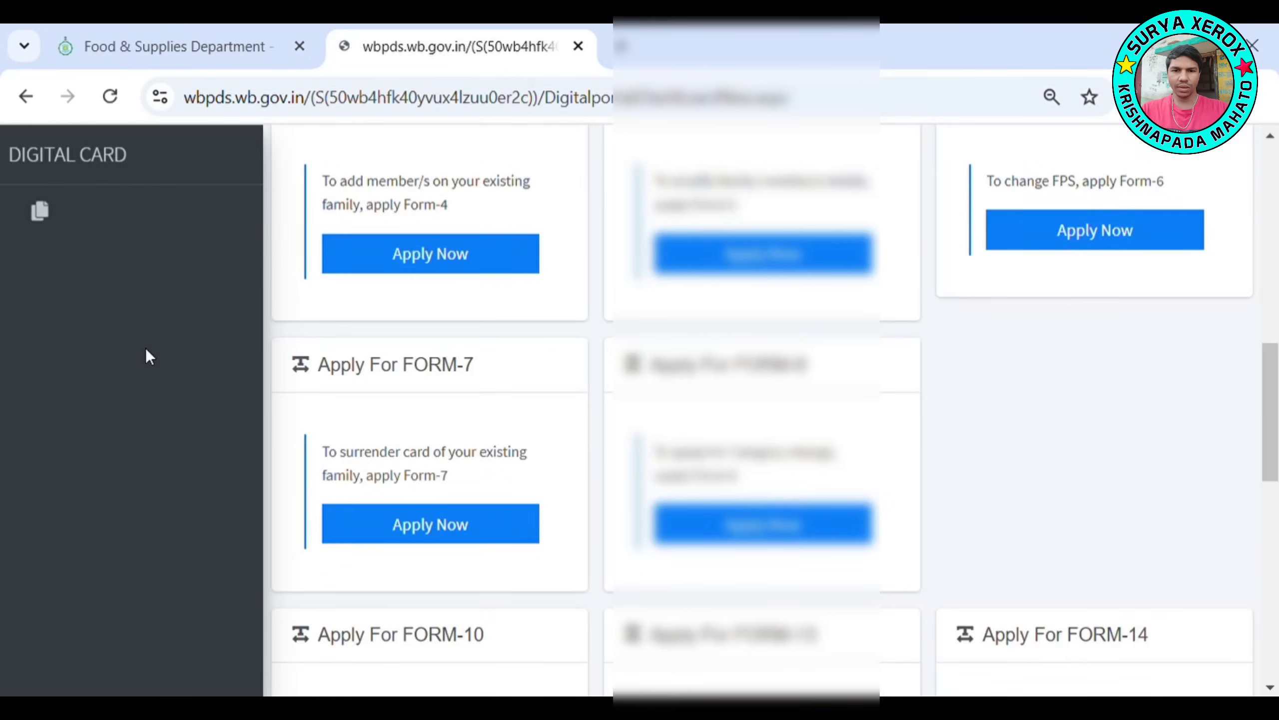
pyautogui.scroll(1, 479, 343)
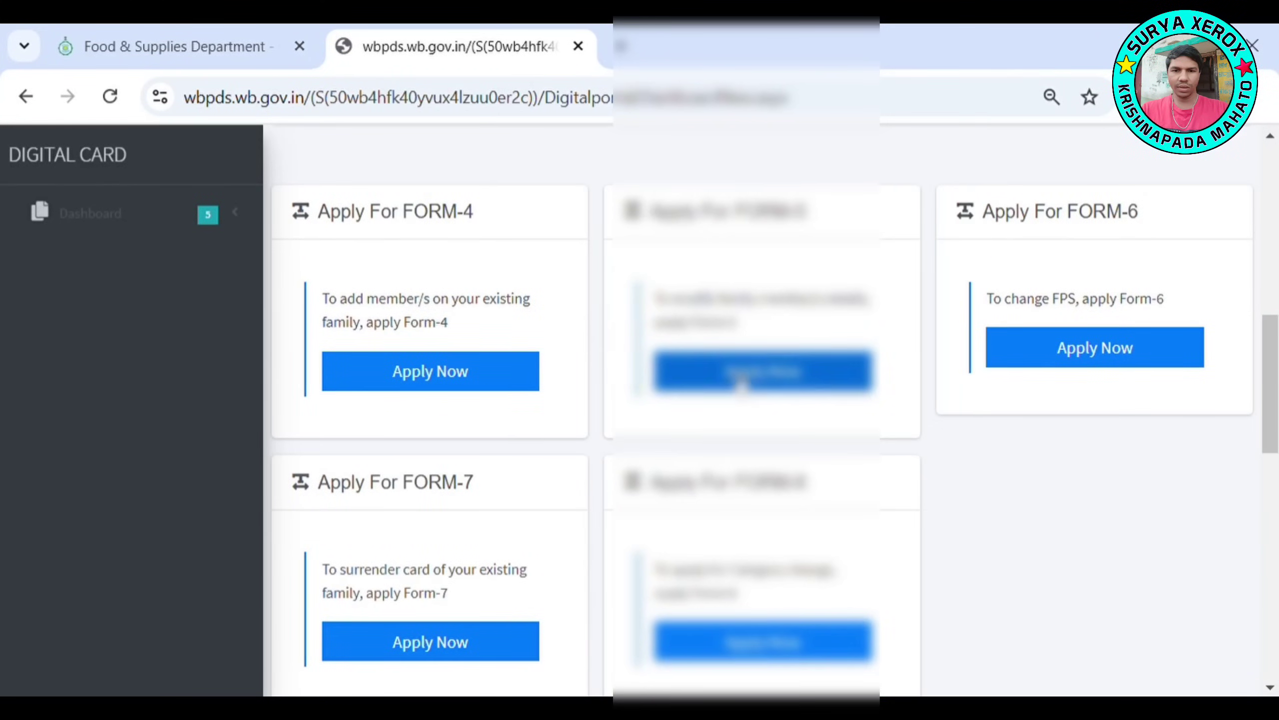
pyautogui.scroll(-3, 765, 546)
pyautogui.scroll(-4, 718, 544)
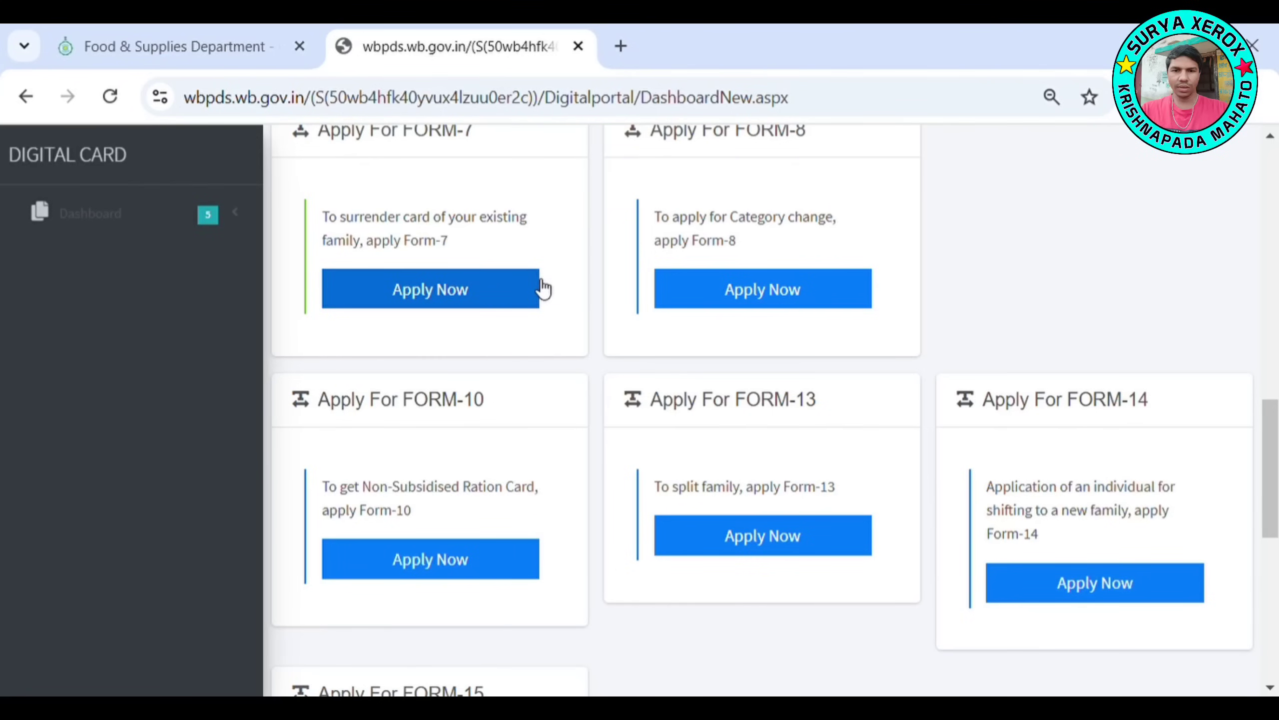
# Close the Digital Ration Card portal and go back to the new tab page
pyautogui.click(579, 47)
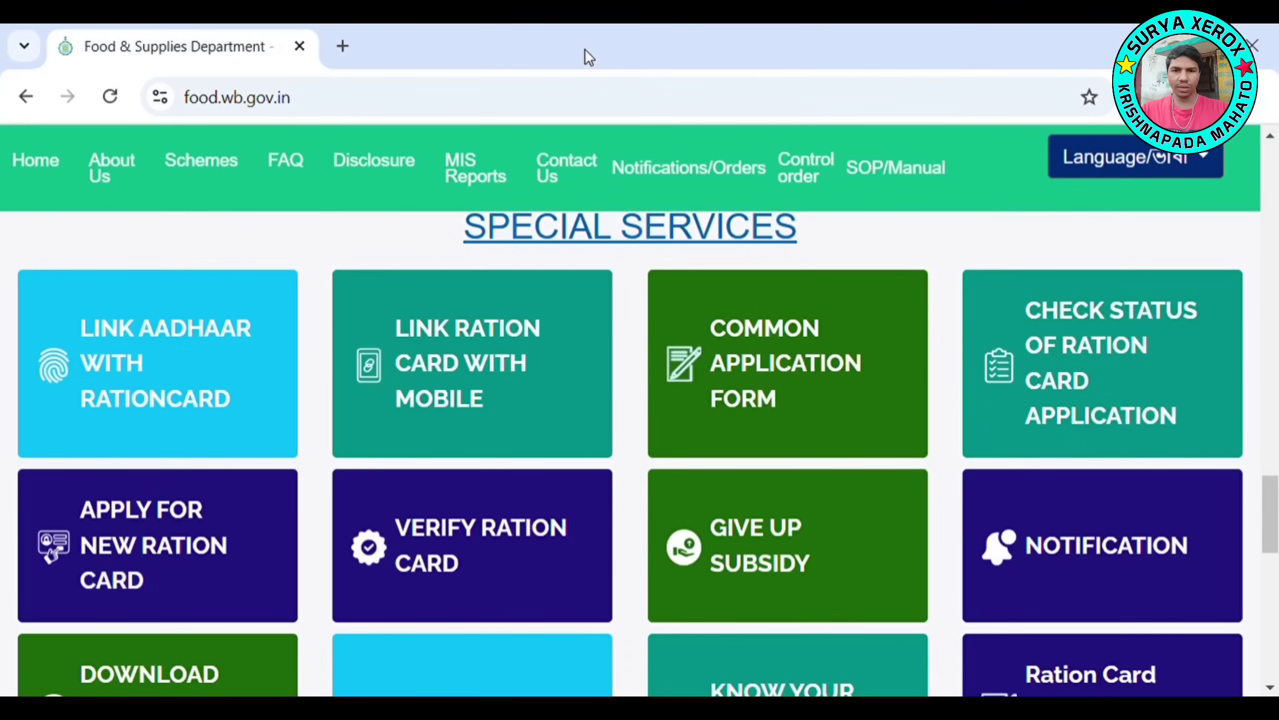
pyautogui.click(24, 98)
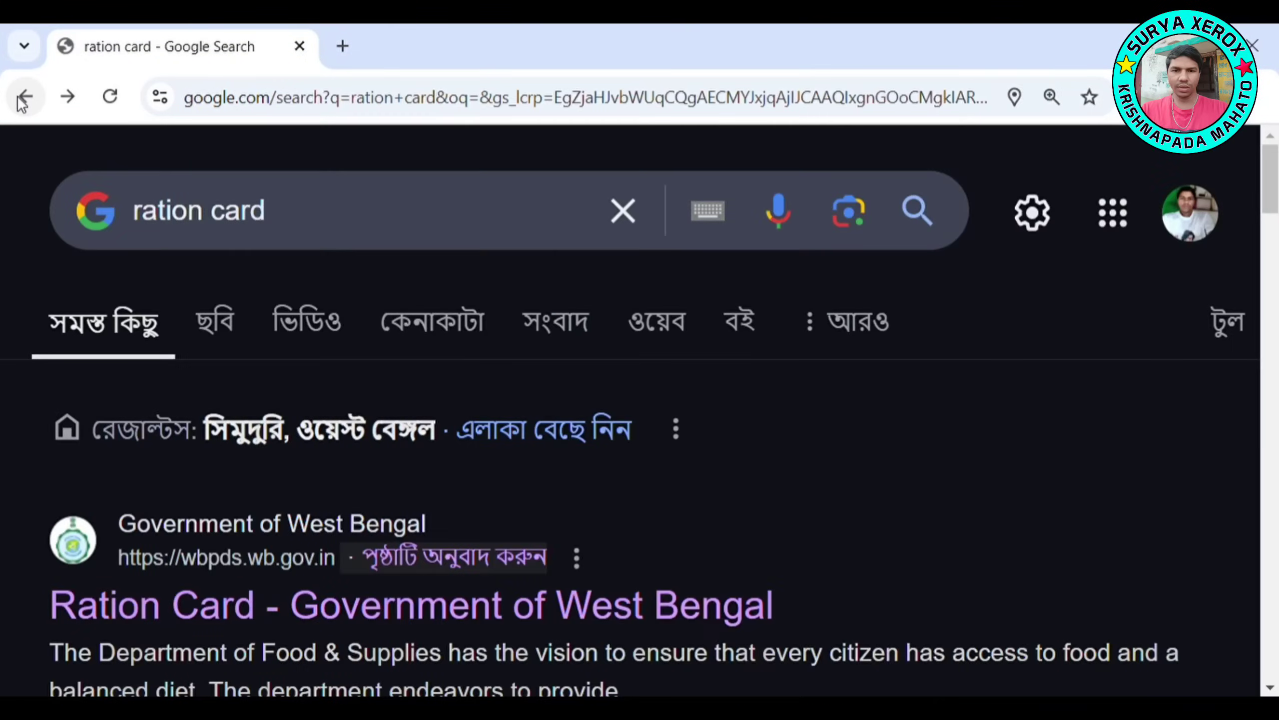
pyautogui.click(21, 102)
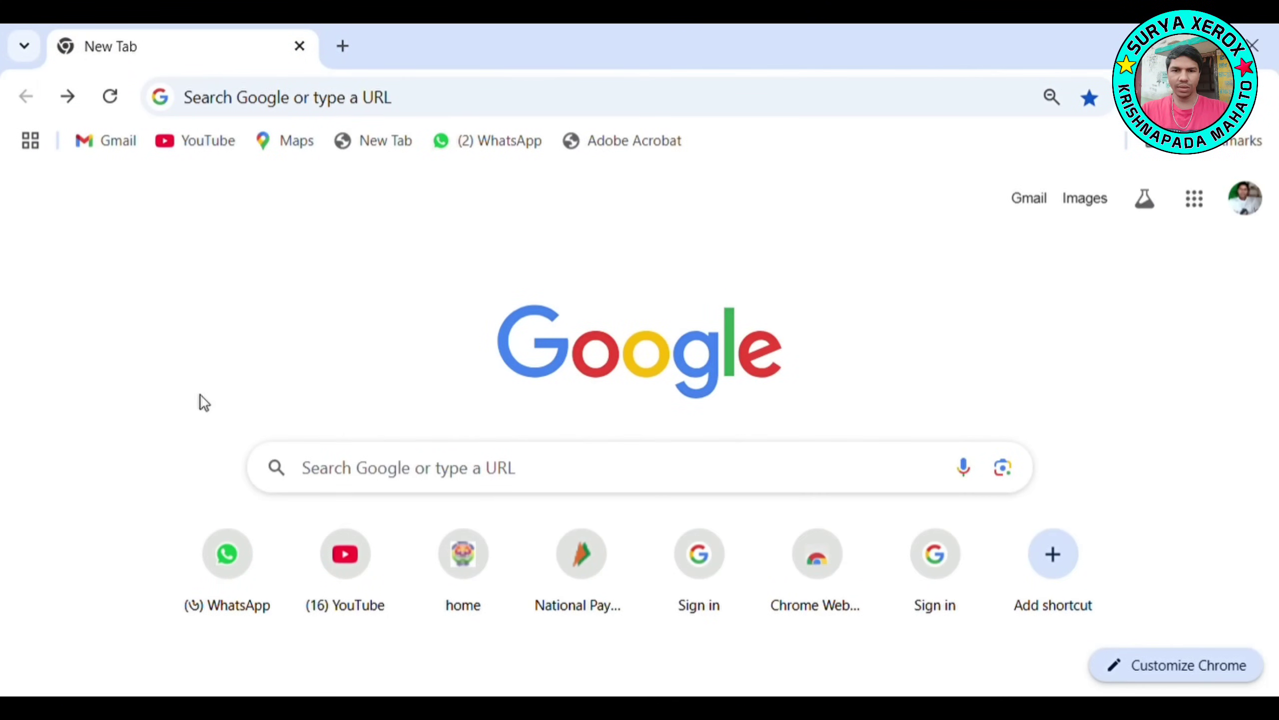
# Search Google for 'ration card' and open the Government of West Bengal ration card result
pyautogui.click(334, 468)
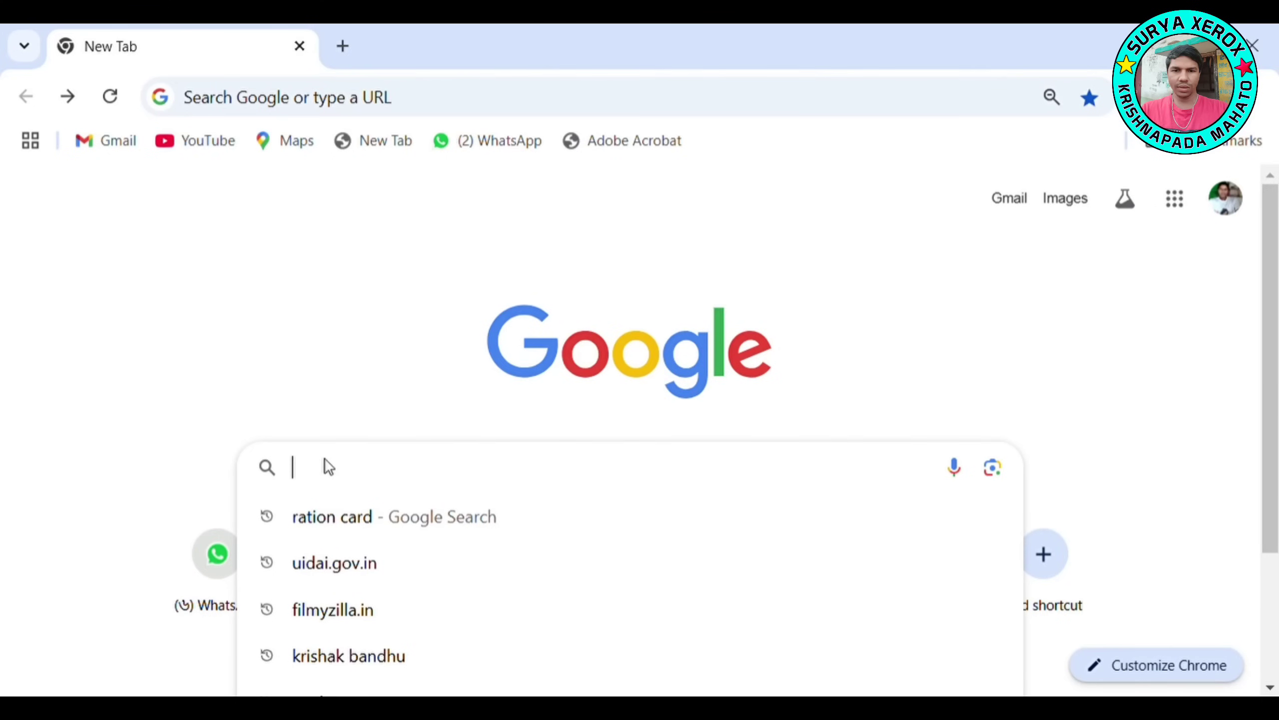
pyautogui.write('ration')
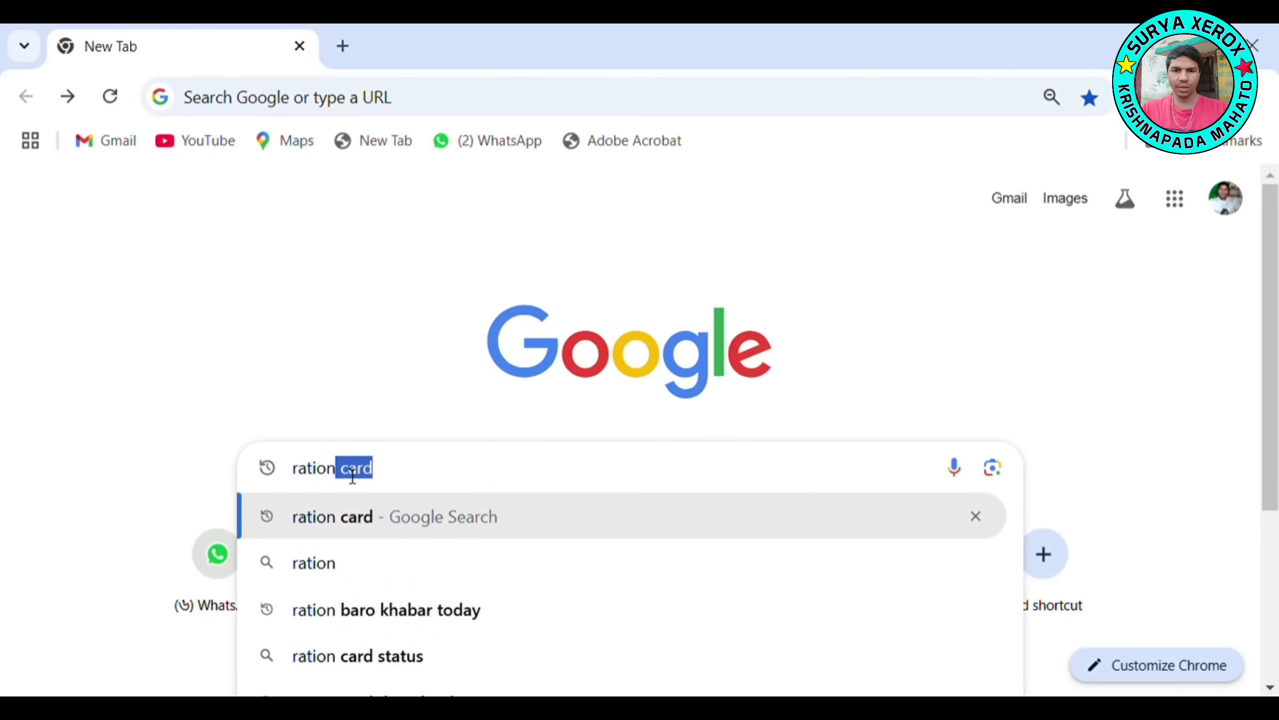
pyautogui.press('Right')
pyautogui.click(392, 517)
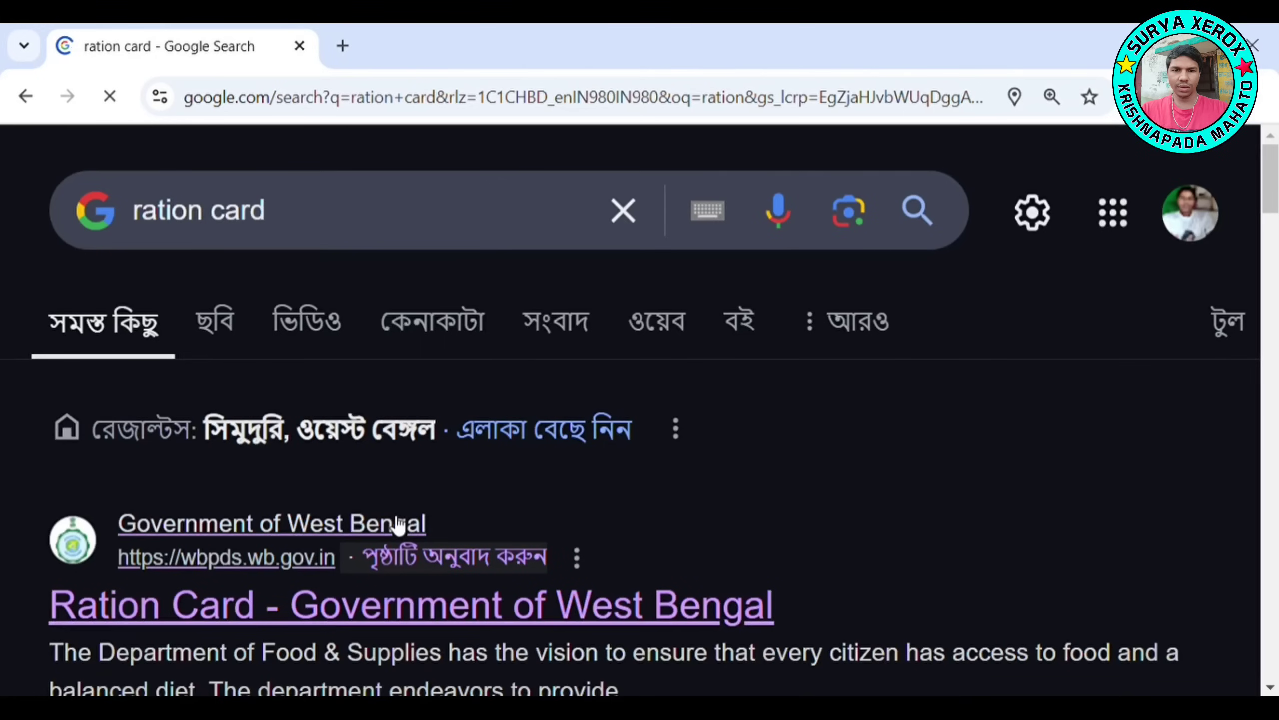
pyautogui.scroll(-4, 2, 401)
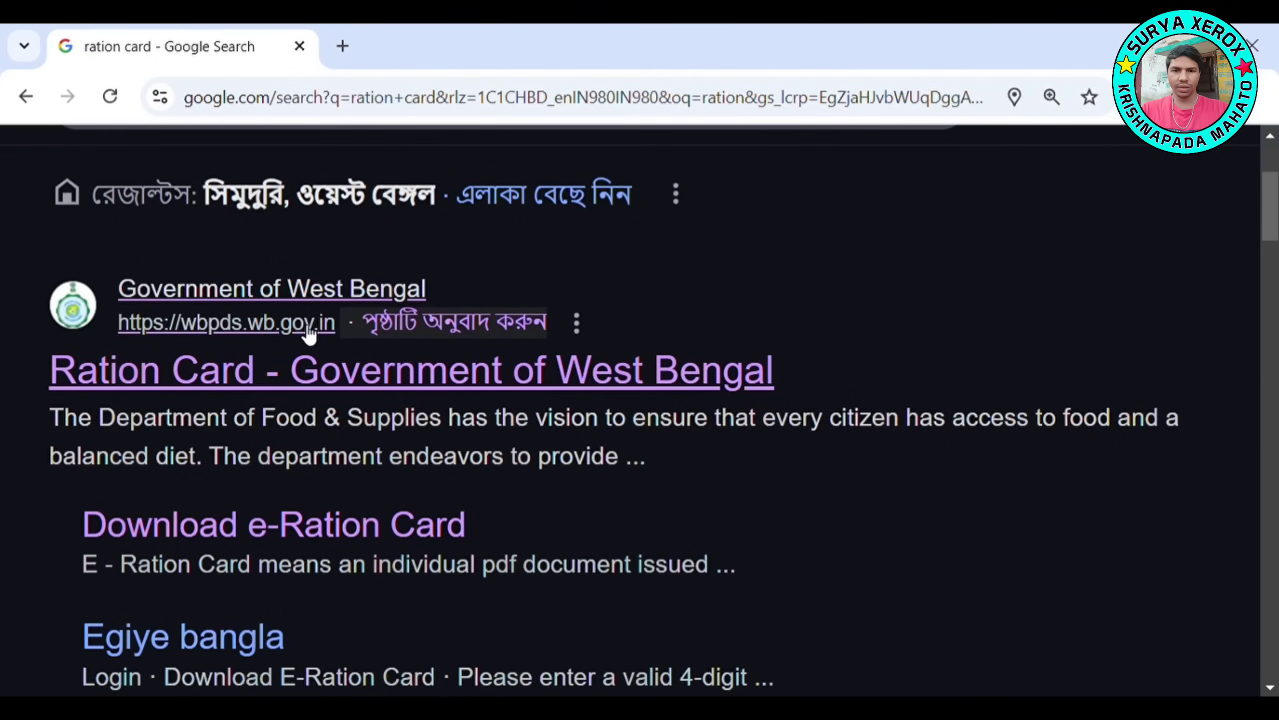
pyautogui.click(206, 334)
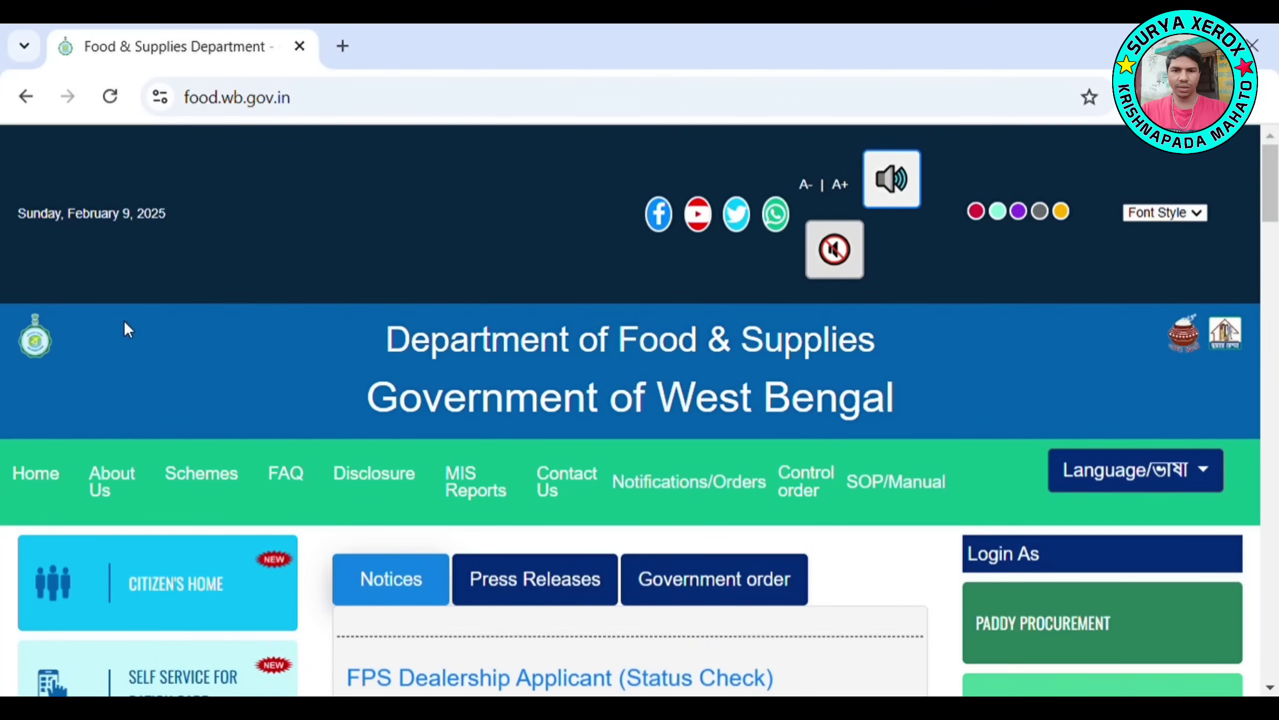
# Open Self Service for Ration Card and scroll the new tab down to the Marge Family card
pyautogui.scroll(-1, 125, 323)
pyautogui.scroll(-1, 127, 328)
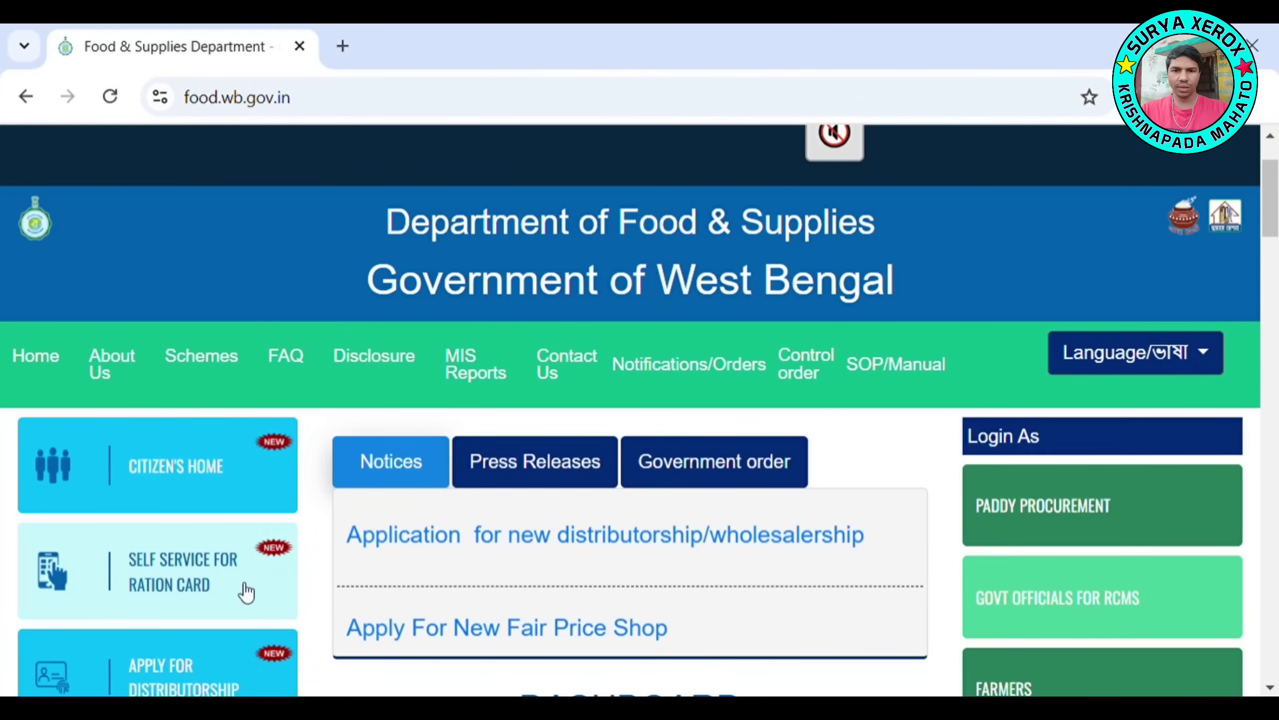
pyautogui.click(179, 577)
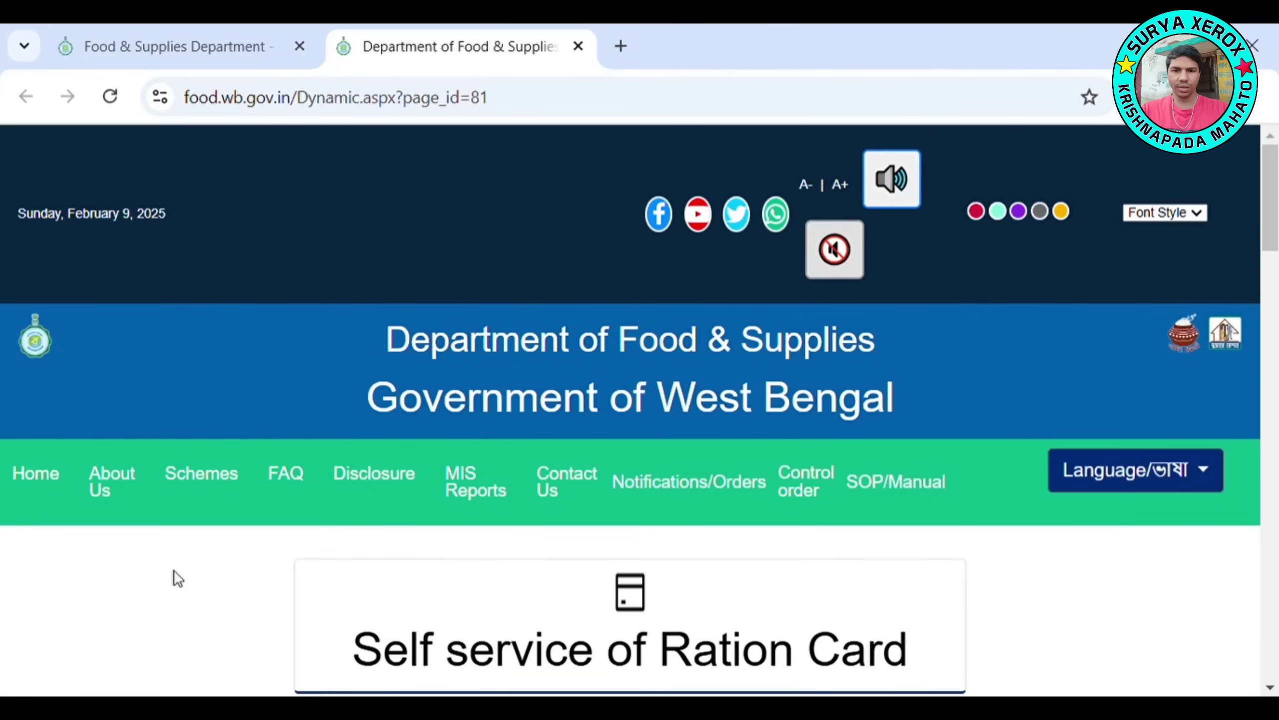
pyautogui.scroll(-2, 176, 575)
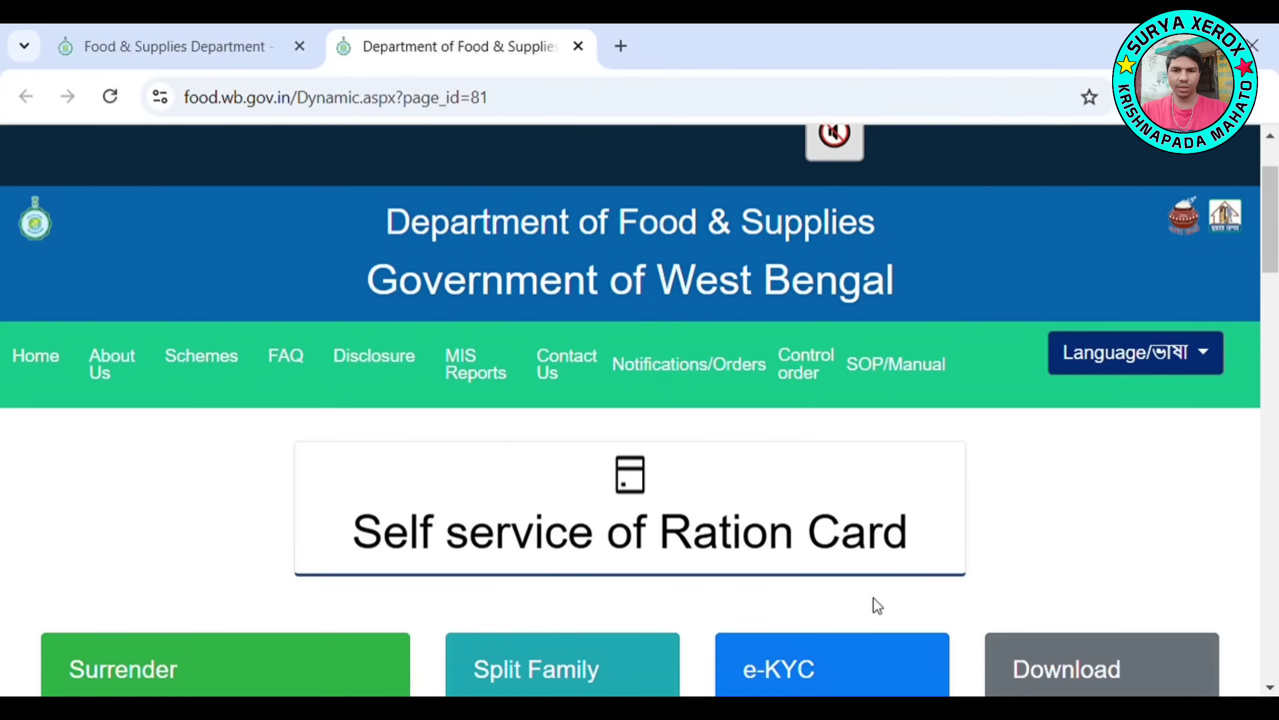
pyautogui.scroll(-5, 979, 514)
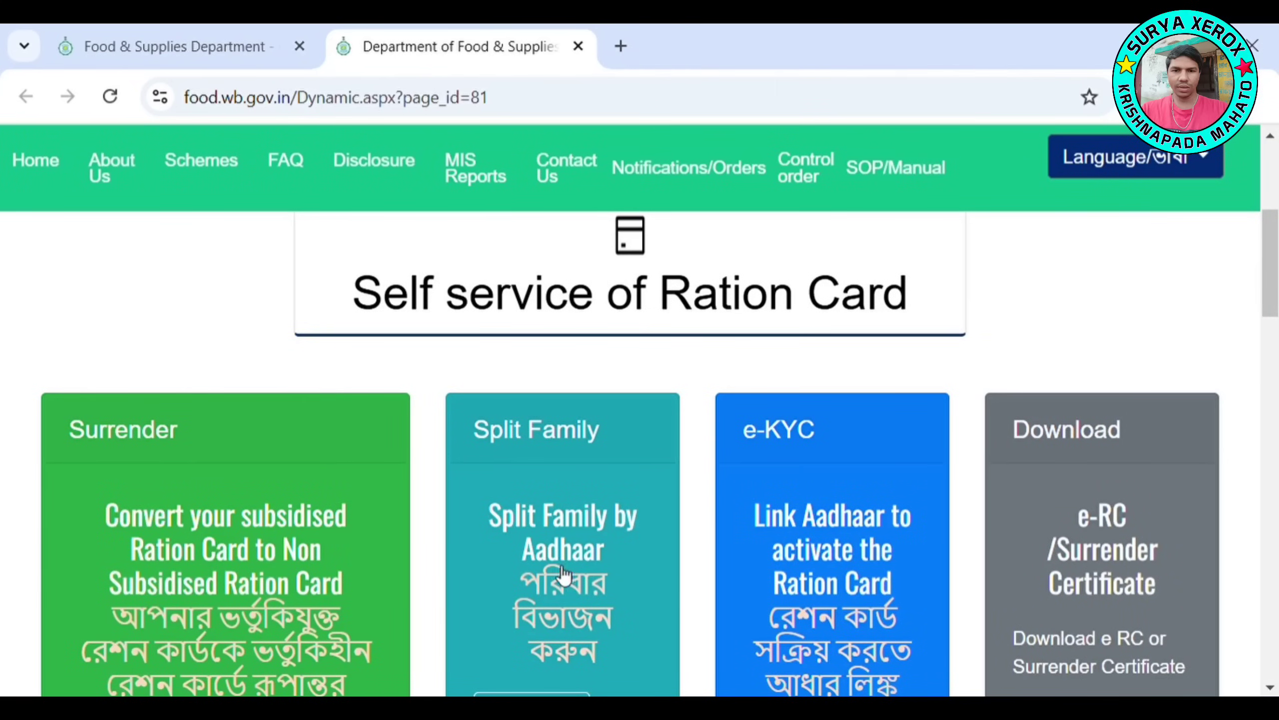
pyautogui.scroll(-2, 564, 580)
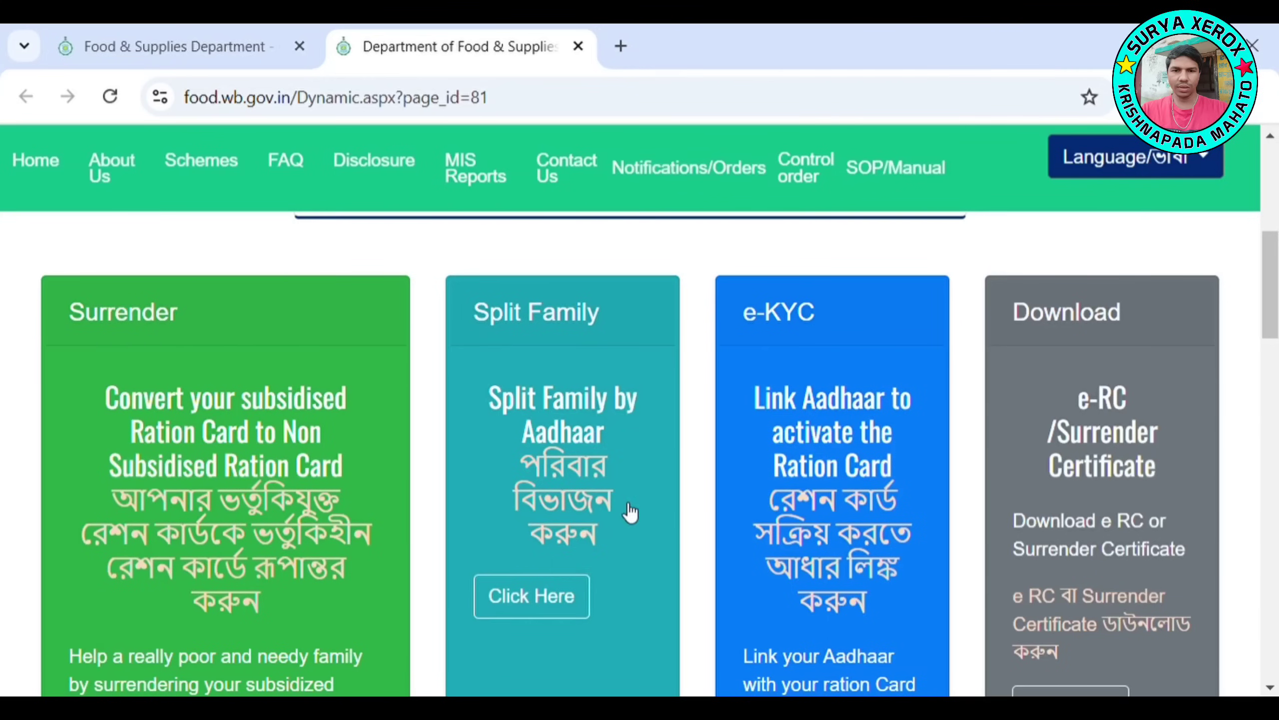
pyautogui.scroll(-8, 1093, 466)
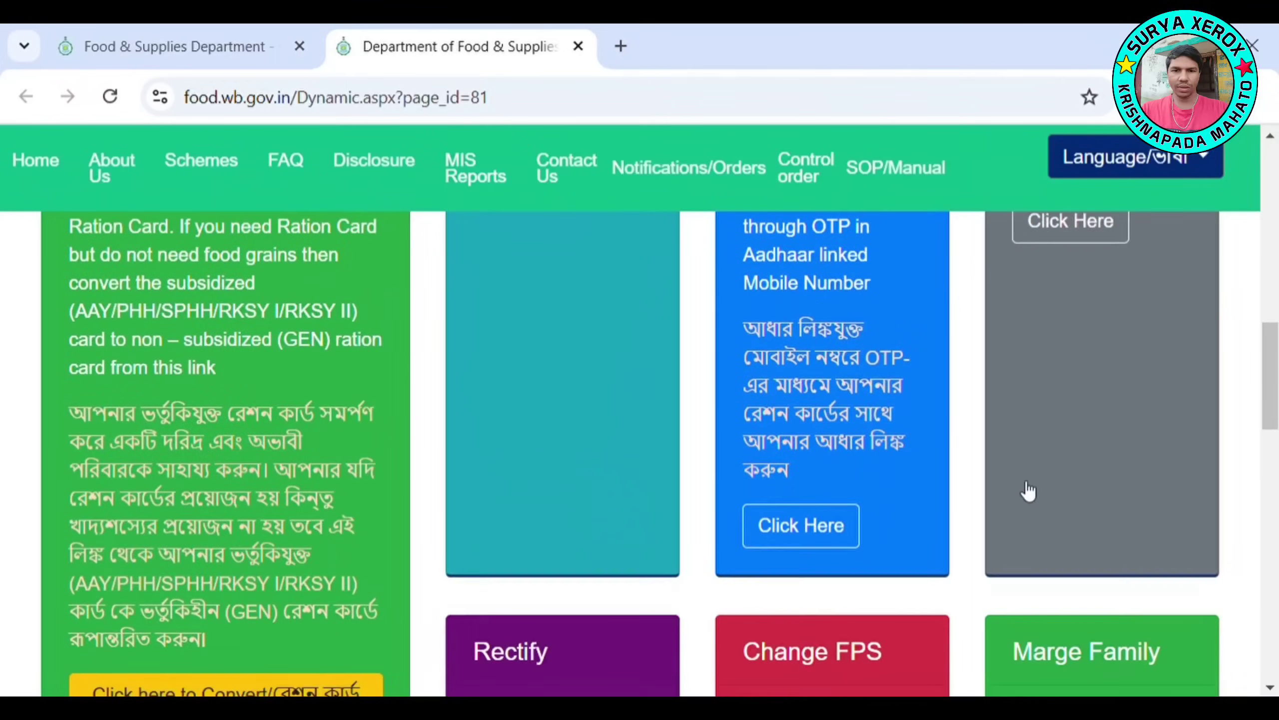
pyautogui.scroll(-2, 1027, 491)
pyautogui.scroll(-4, 551, 497)
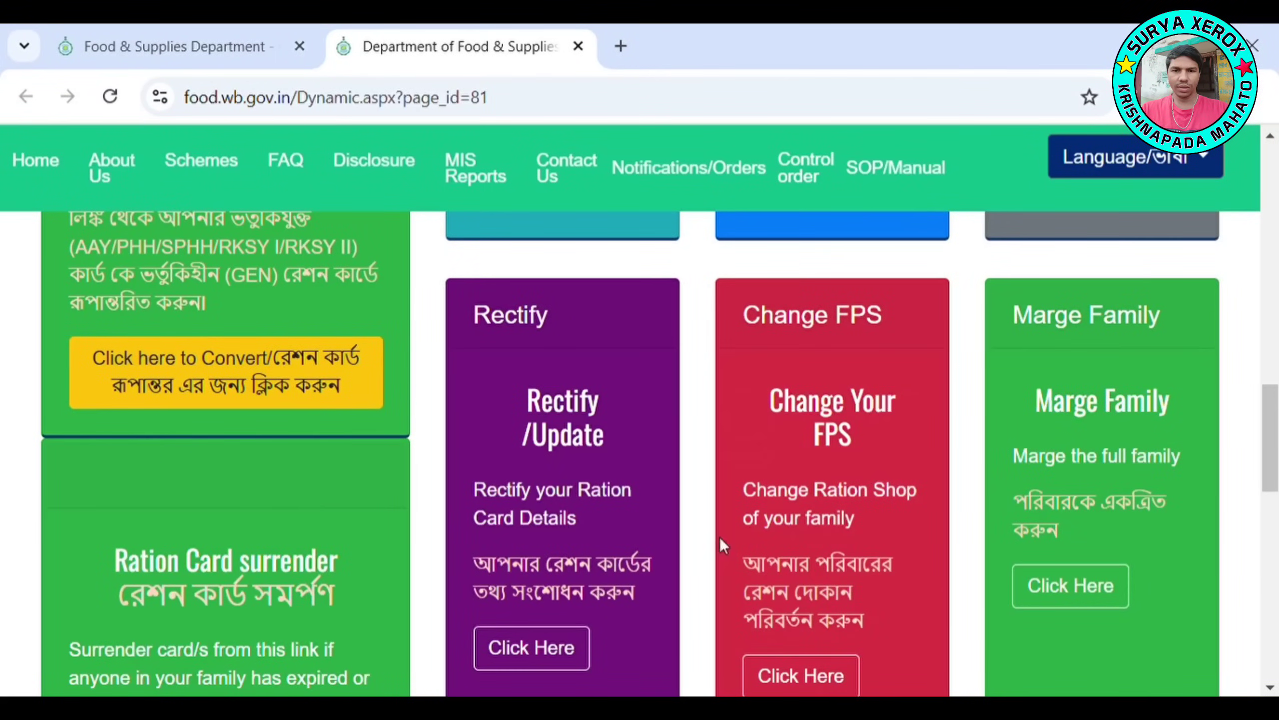
pyautogui.scroll(-4, 1174, 543)
pyautogui.scroll(1, 1063, 537)
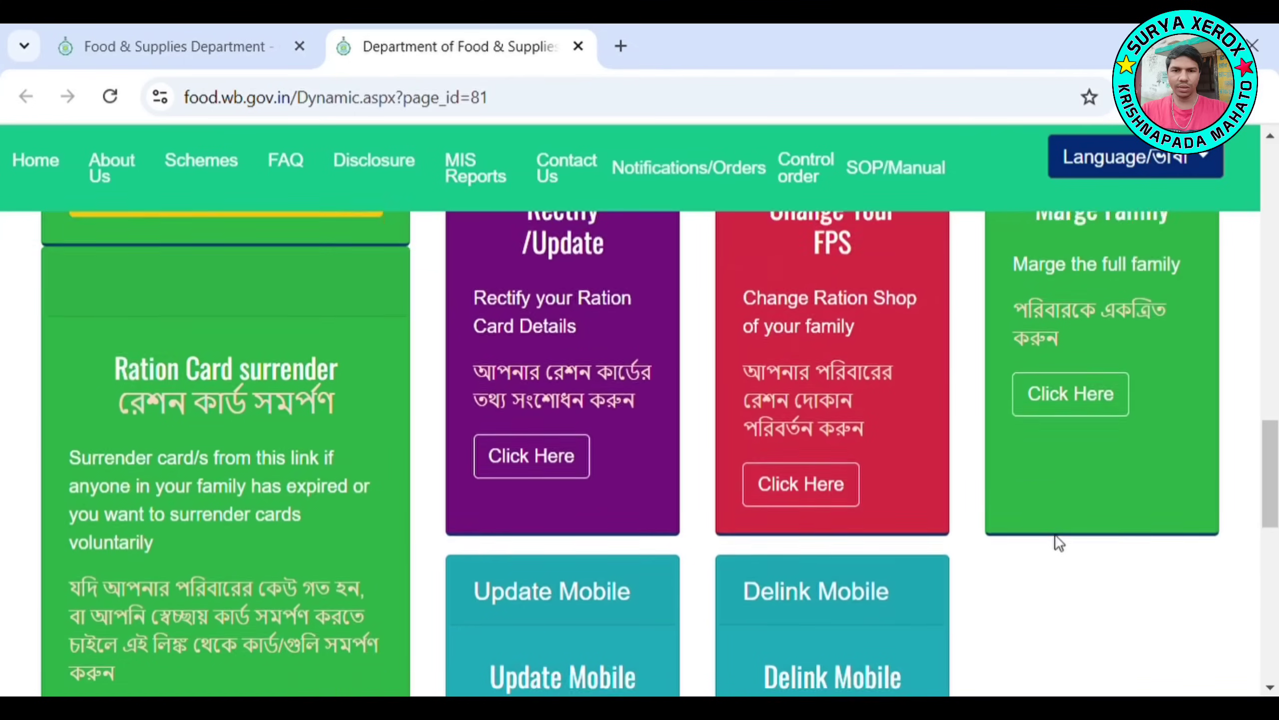
pyautogui.scroll(3, 1058, 541)
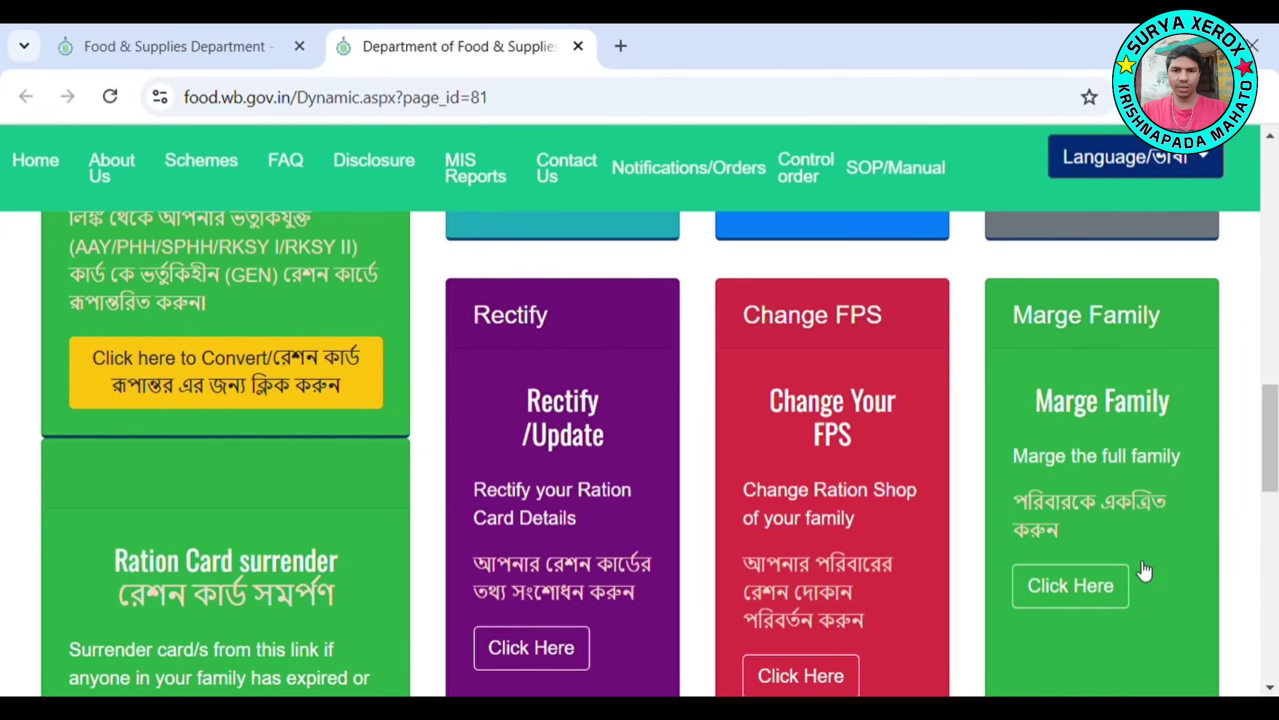
pyautogui.scroll(-2, 1128, 562)
pyautogui.scroll(2, 1116, 529)
# Open Merge Family, paste the family's ration card number into Ration Card No., and search
pyautogui.click(1087, 589)
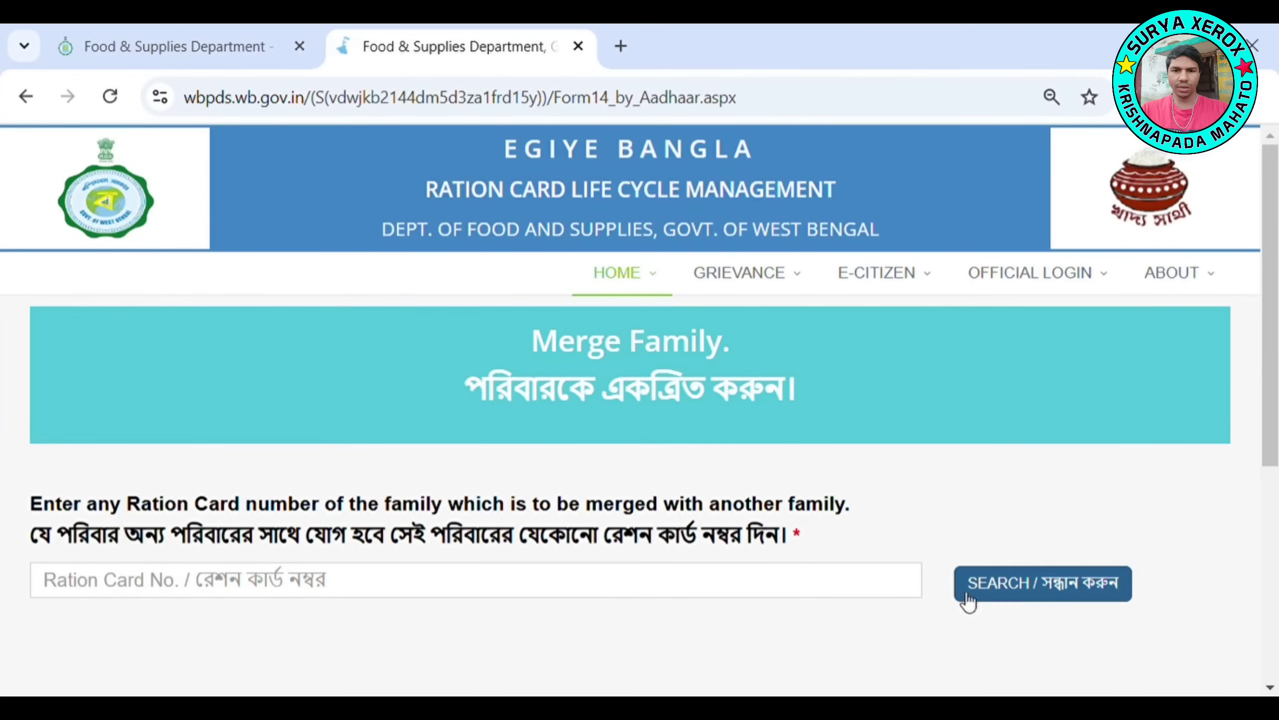
pyautogui.scroll(-3, 251, 454)
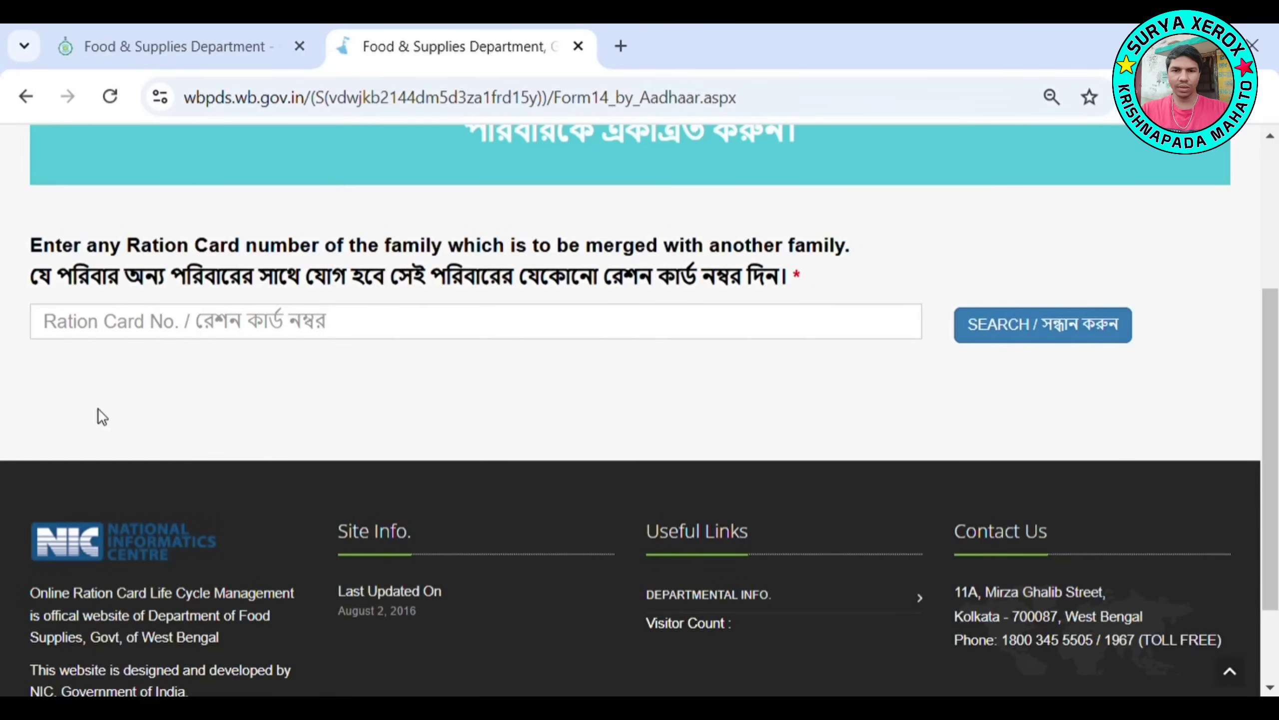
pyautogui.click(103, 330)
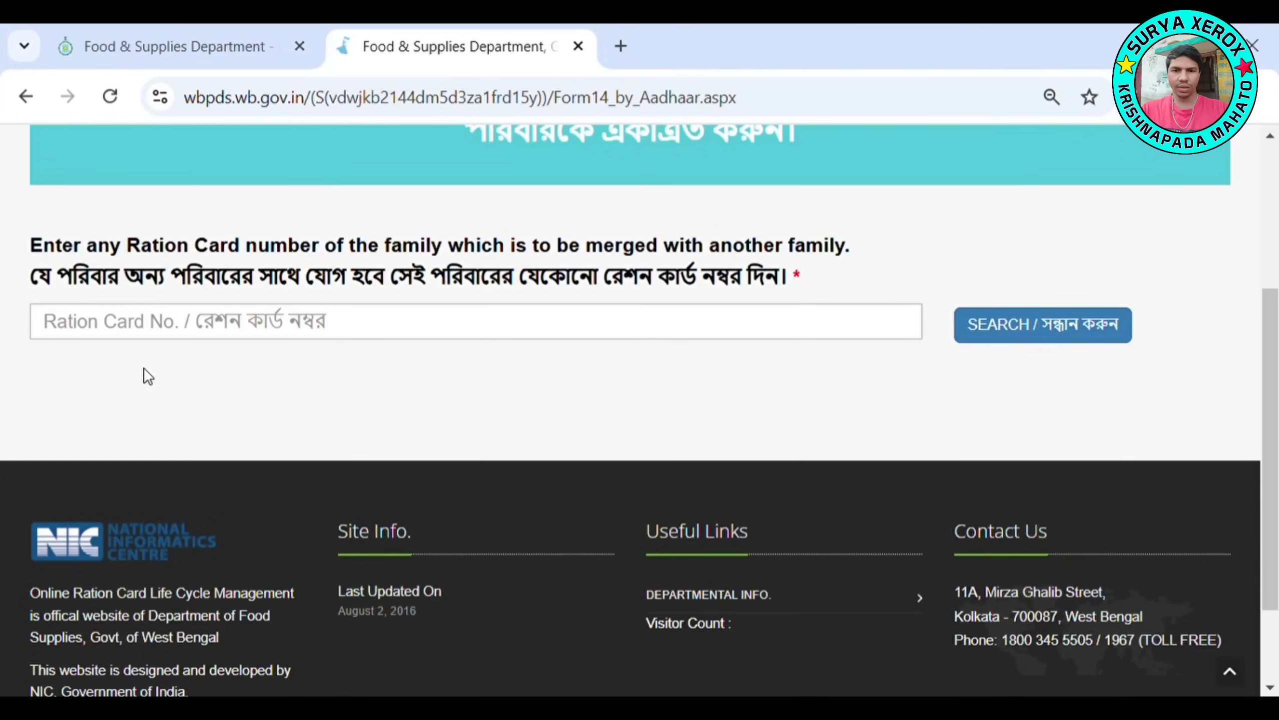
pyautogui.hotkey('ctrl', 'v')
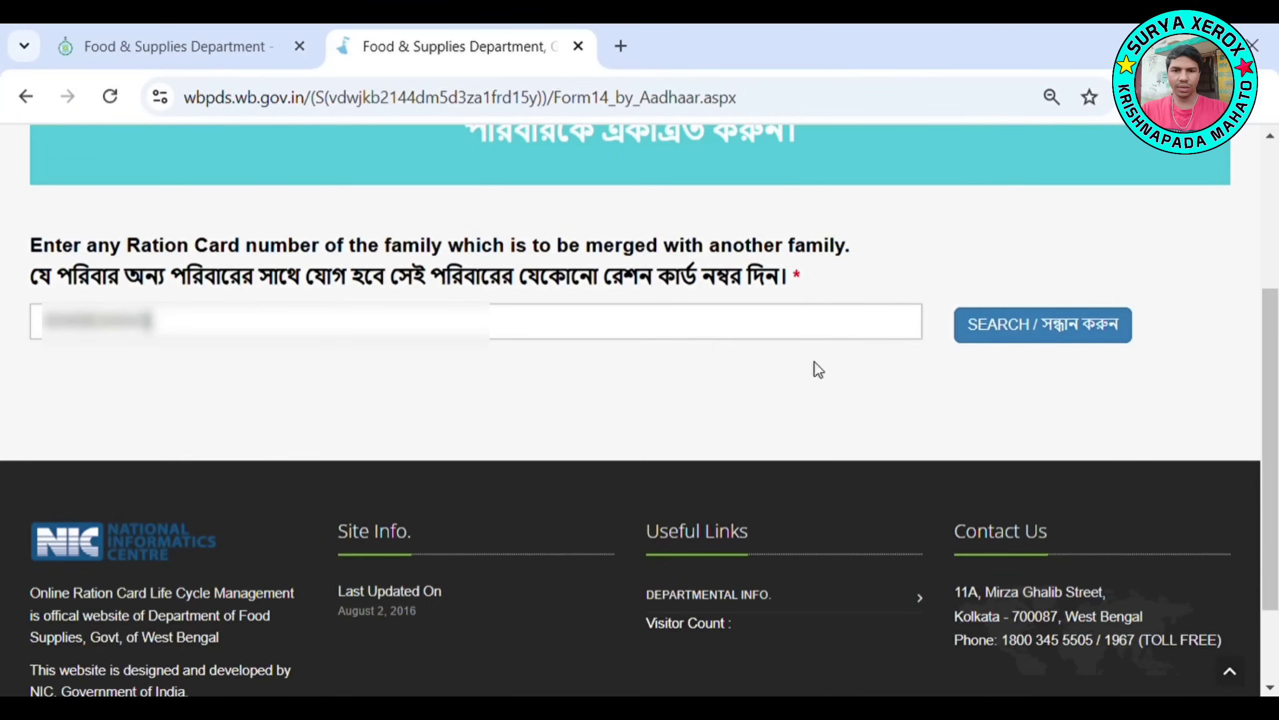
pyautogui.click(1038, 330)
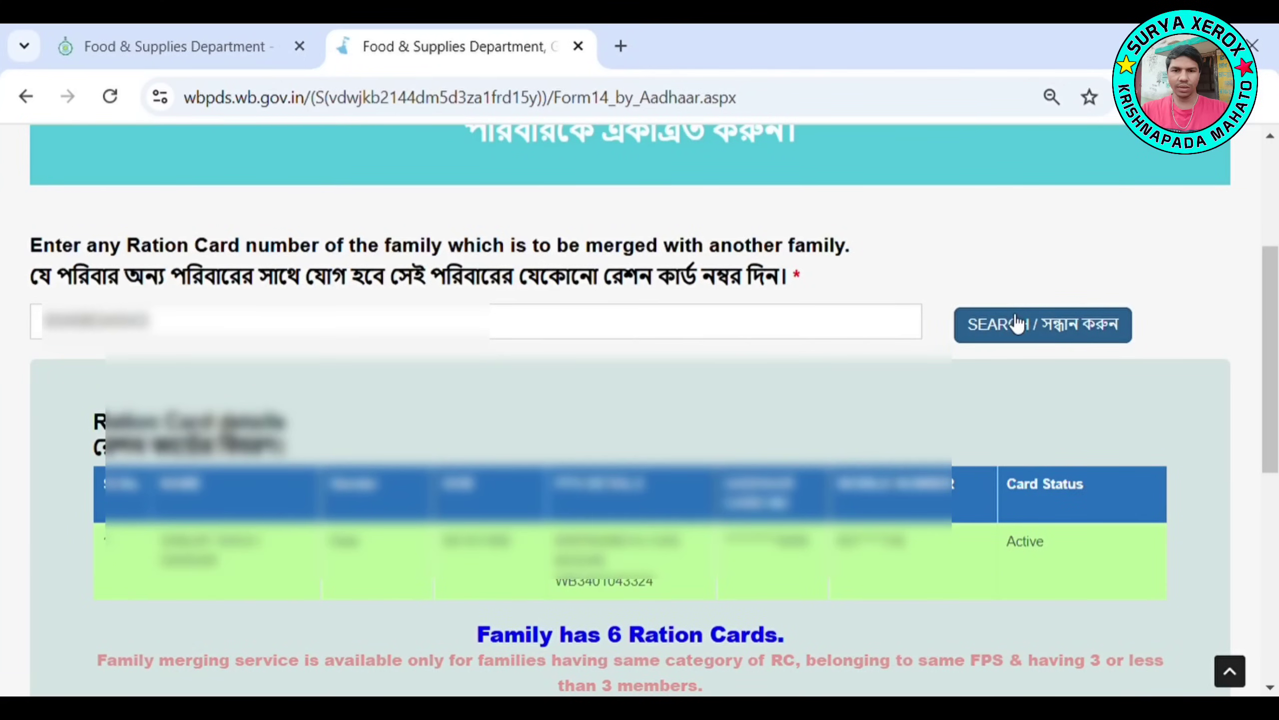
pyautogui.scroll(-5, 342, 393)
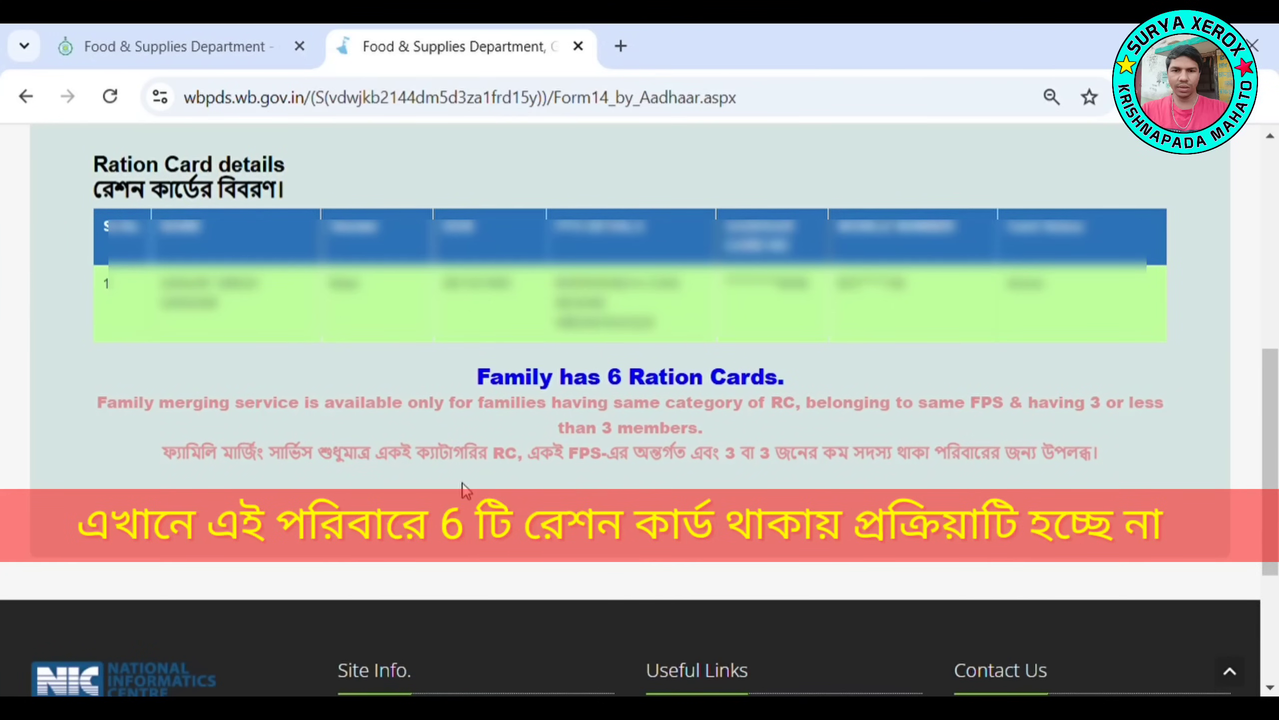
pyautogui.scroll(-5, 374, 468)
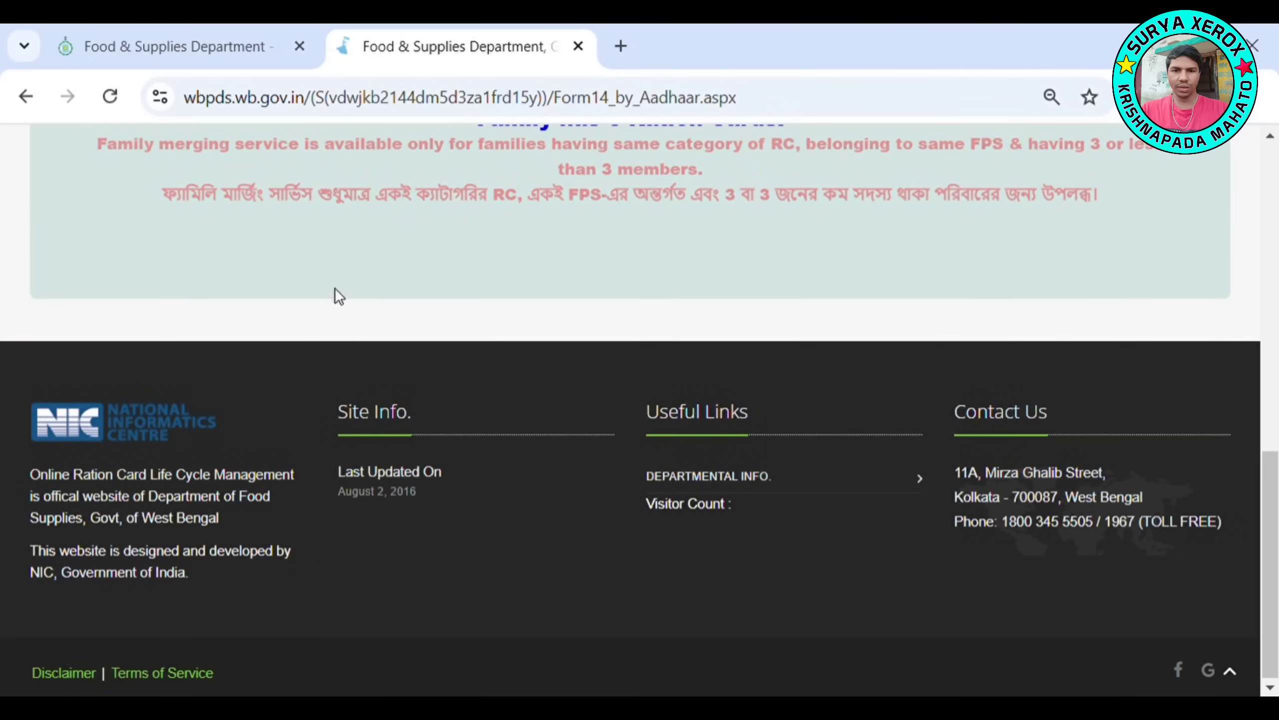